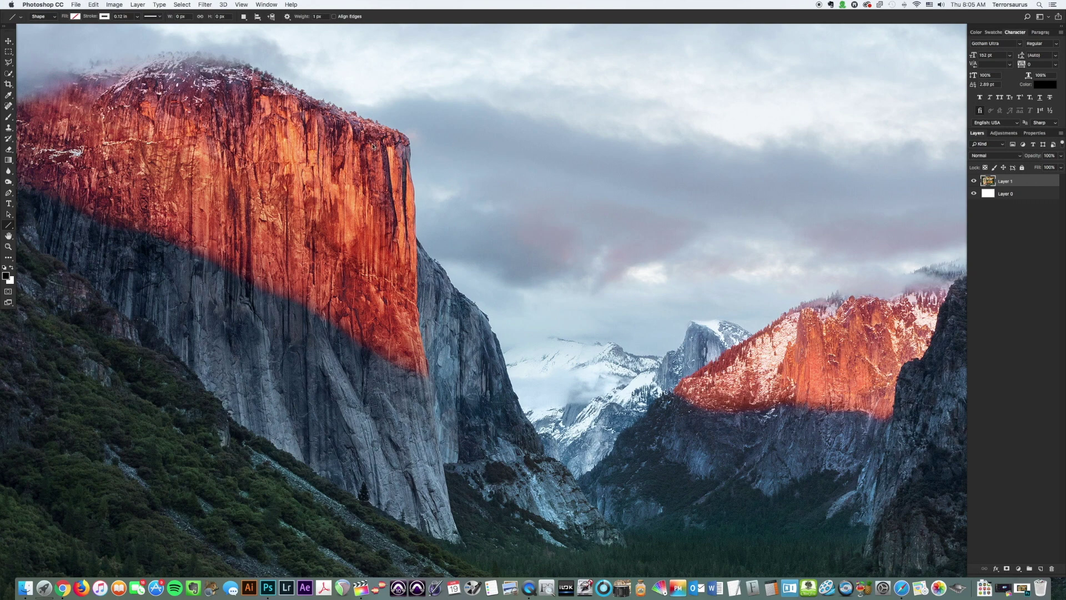
Step: Create a new document from the saved Pump Topper preset, 20 x 12 in at 200 ppi
left_click(76, 3)
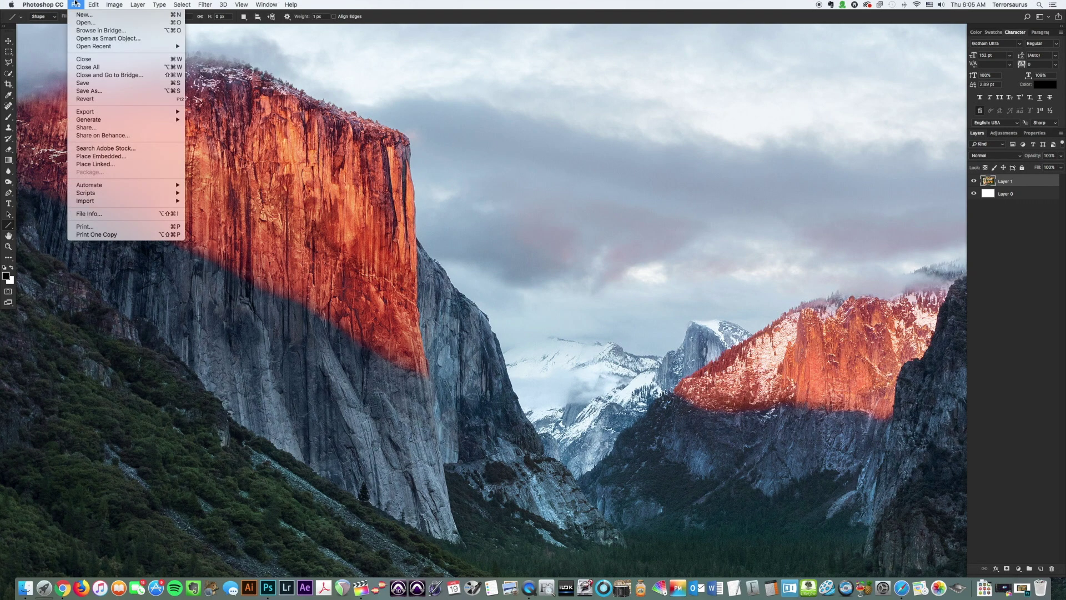
left_click(83, 15)
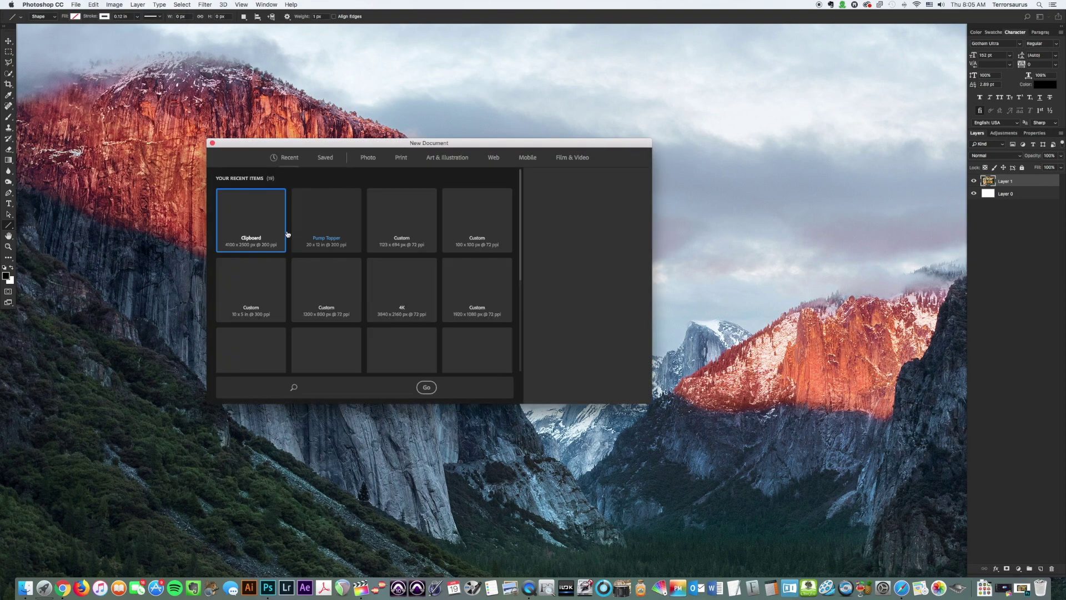
left_click(326, 159)
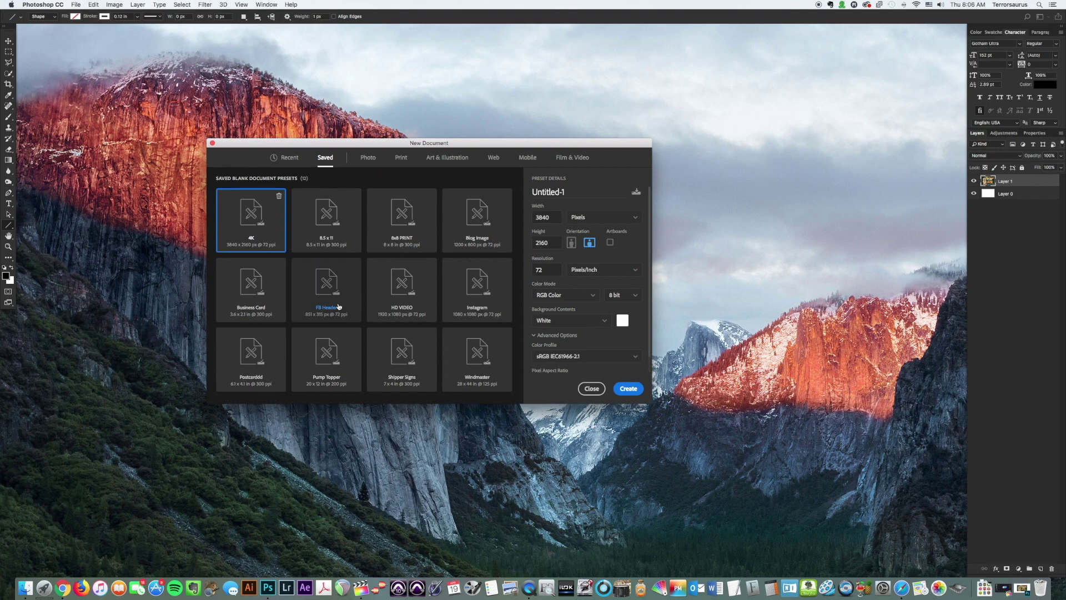
left_click(325, 362)
left_click(627, 389)
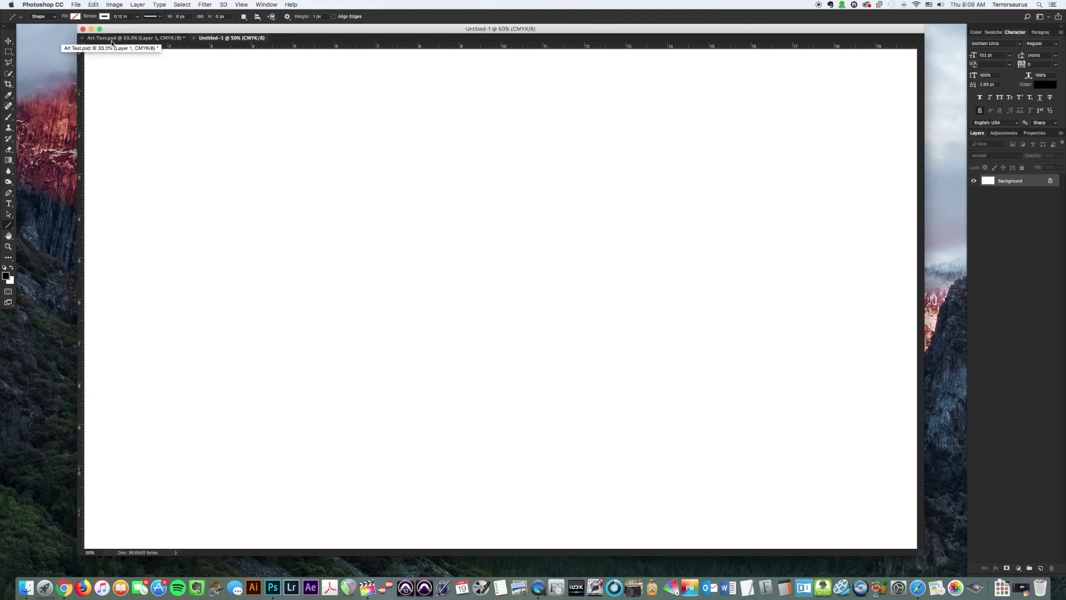
Step: Place two vertical and two horizontal guides along the four edges of the 20 x 12 in canvas
key("super+minus")
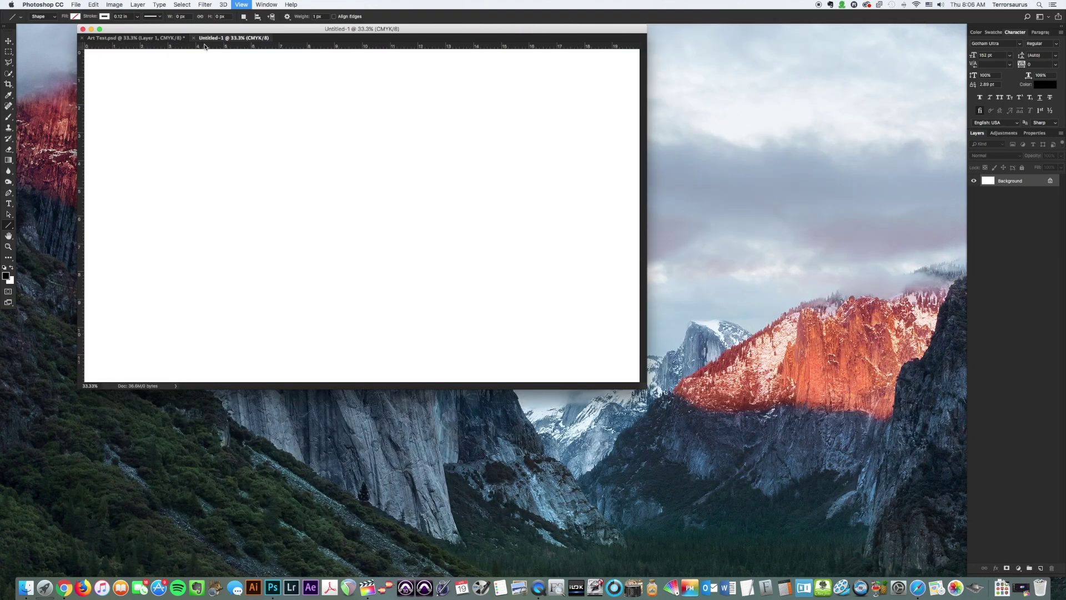
left_click_drag(505, 304, 747, 473)
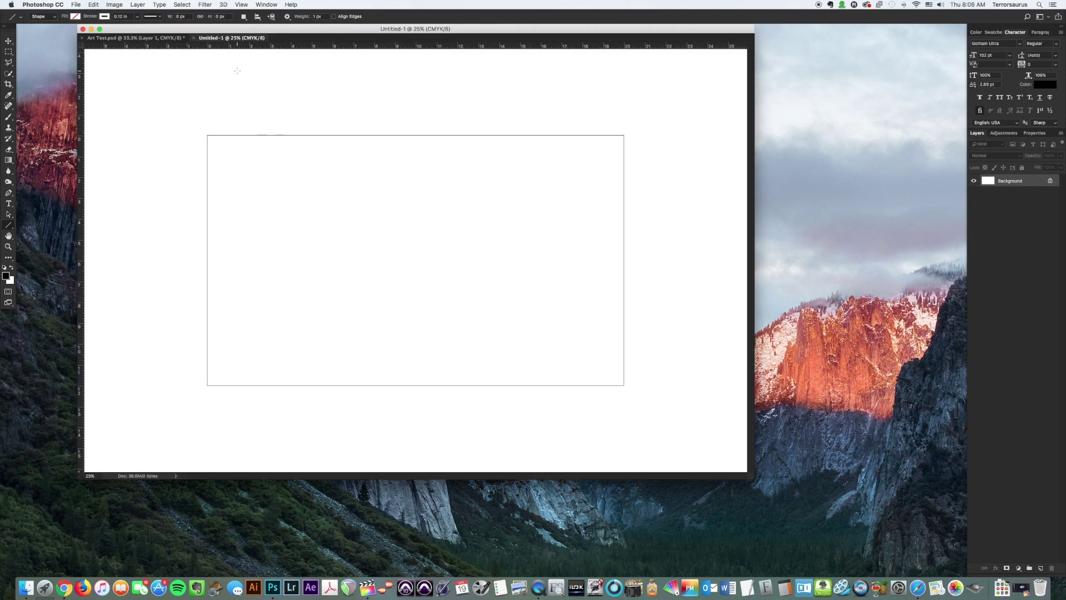
left_click(243, 4)
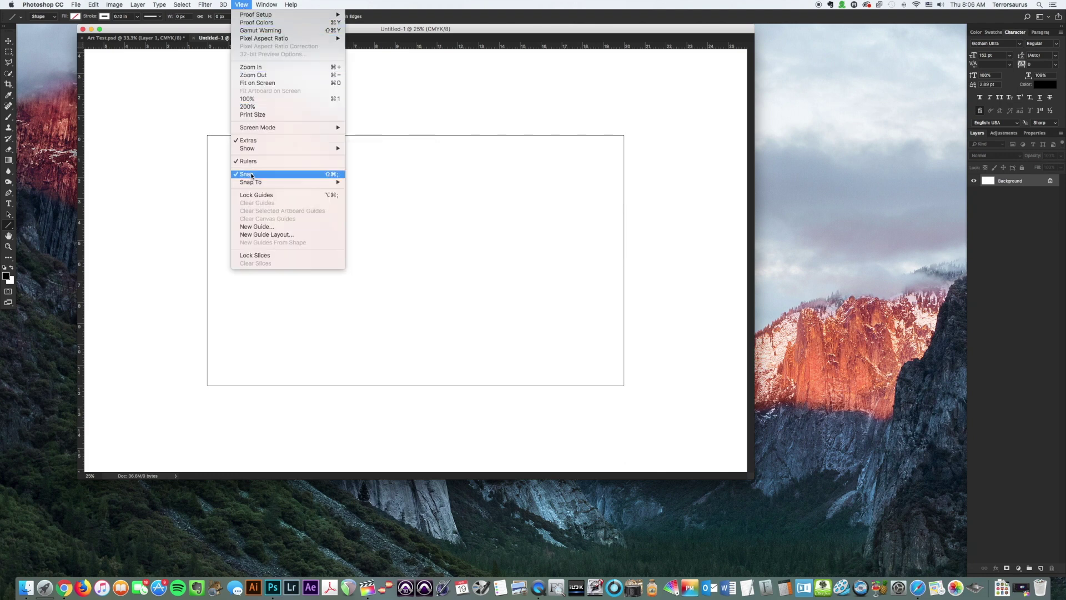
left_click(248, 4)
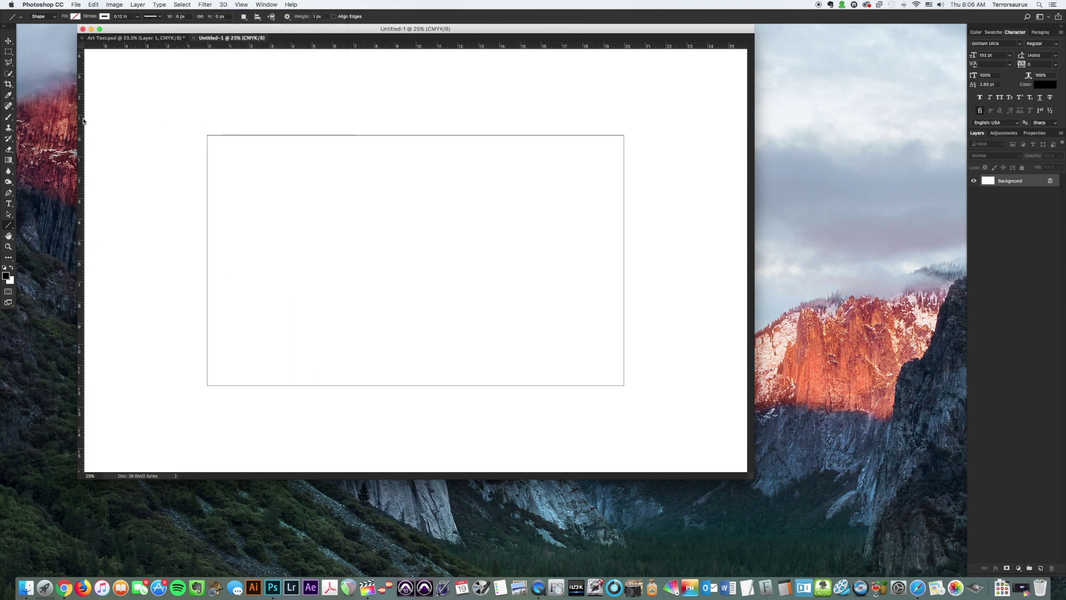
left_click_drag(82, 120, 207, 117)
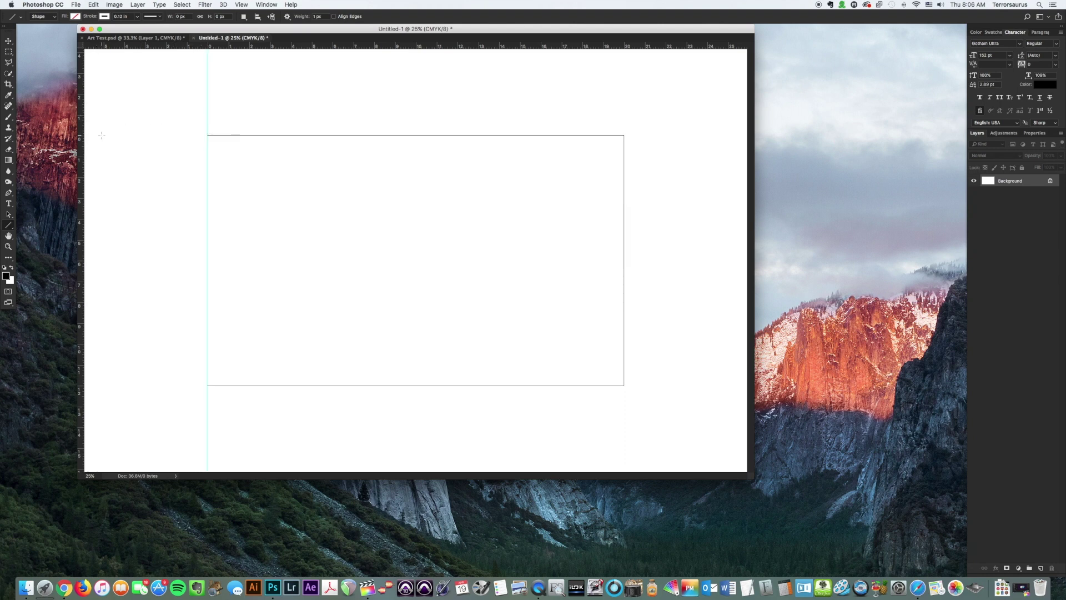
left_click_drag(81, 134, 629, 130)
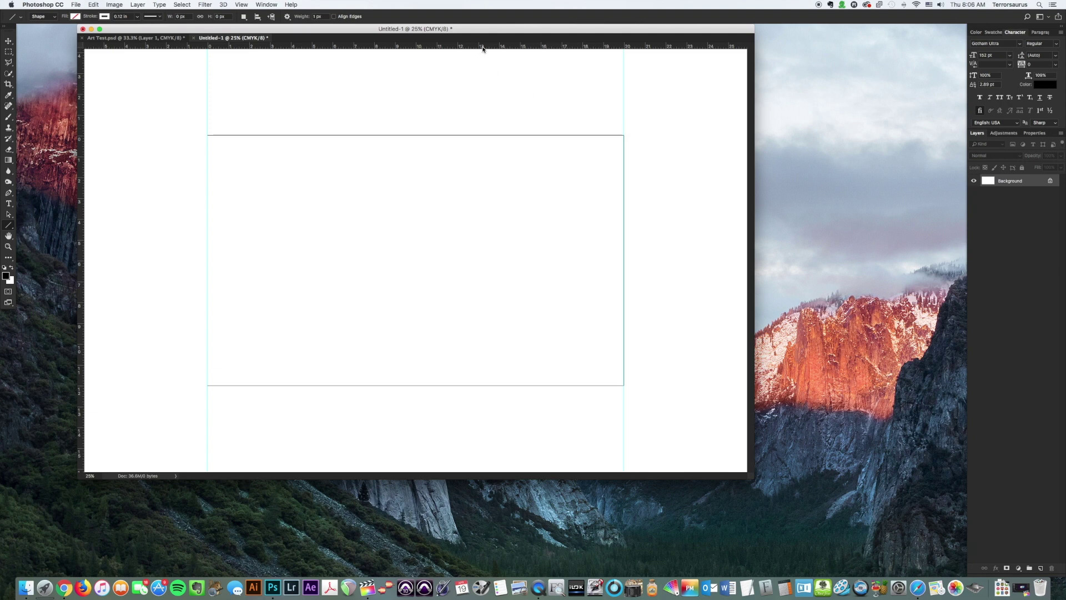
left_click_drag(482, 46, 486, 135)
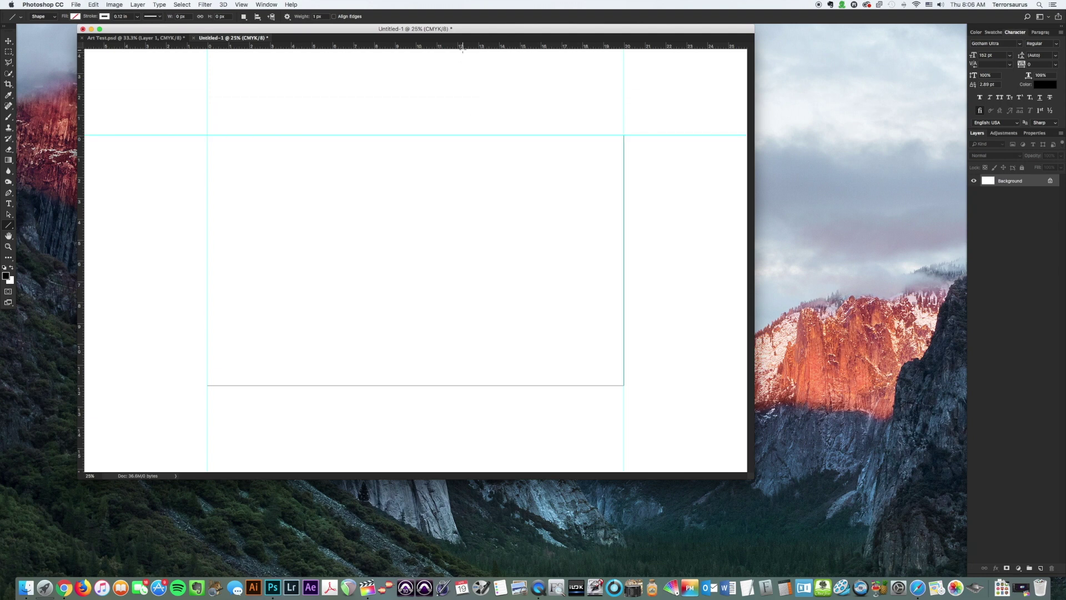
left_click_drag(463, 48, 460, 385)
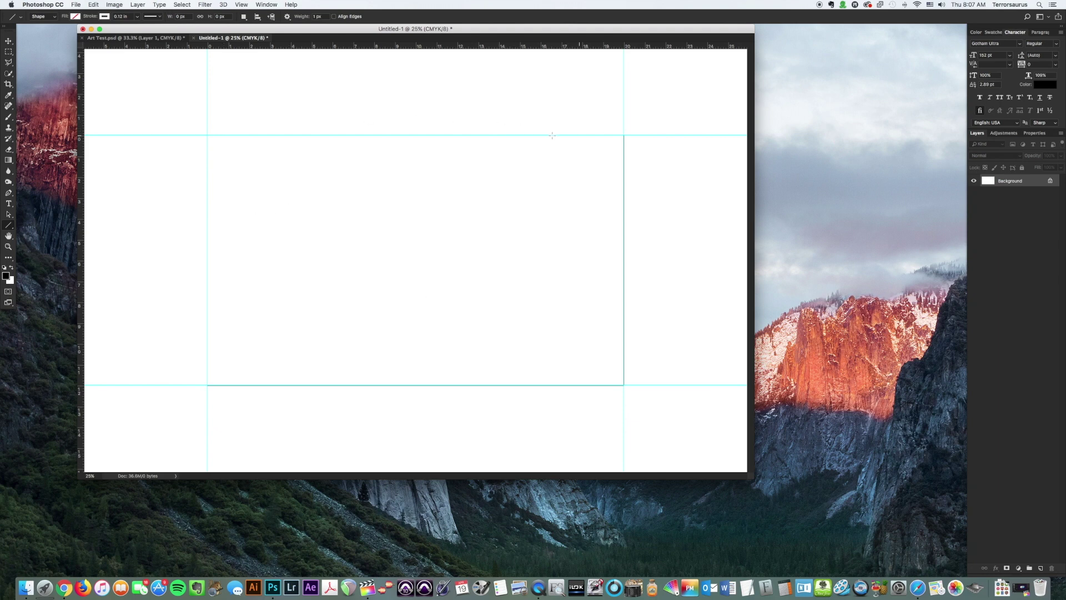
Step: Enlarge the canvas from its center to 20.25 inches wide and 12.25 inches high
left_click(114, 5)
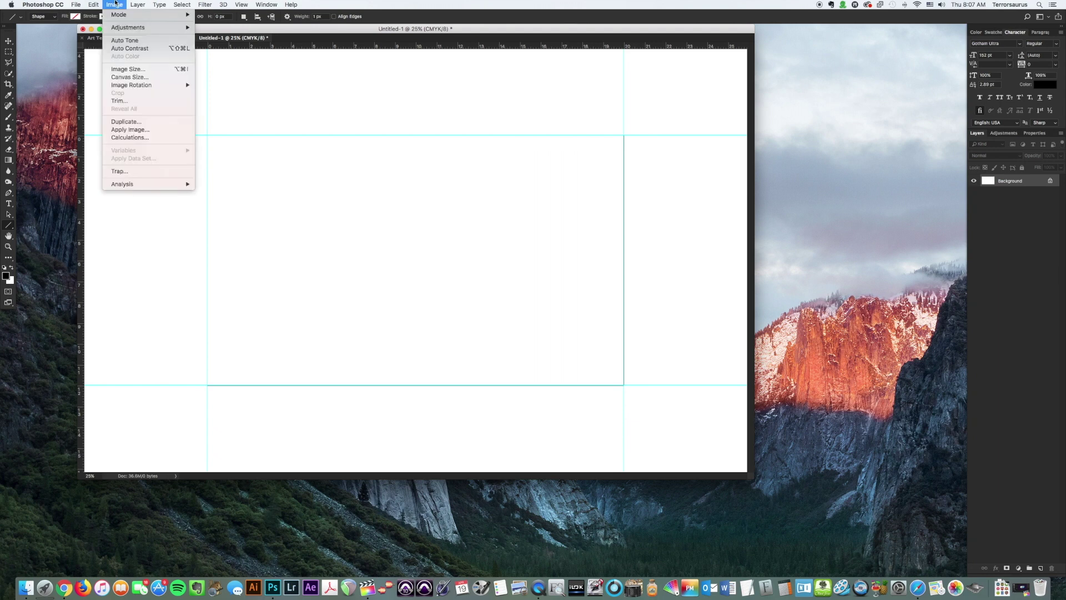
left_click(116, 77)
left_click(455, 318)
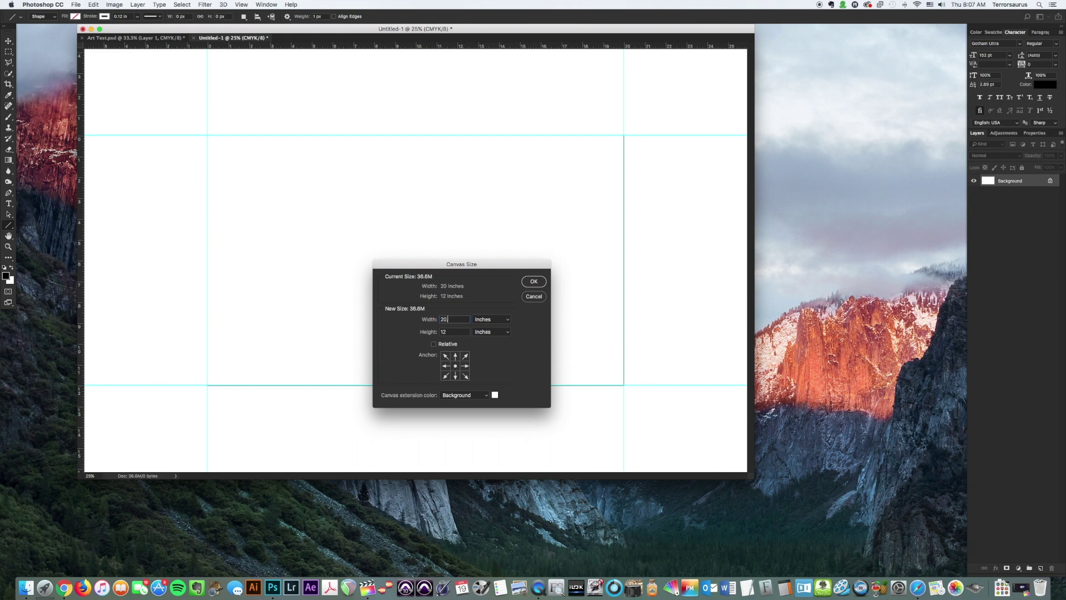
type(".25")
left_click(450, 332)
type(".25")
key("Return")
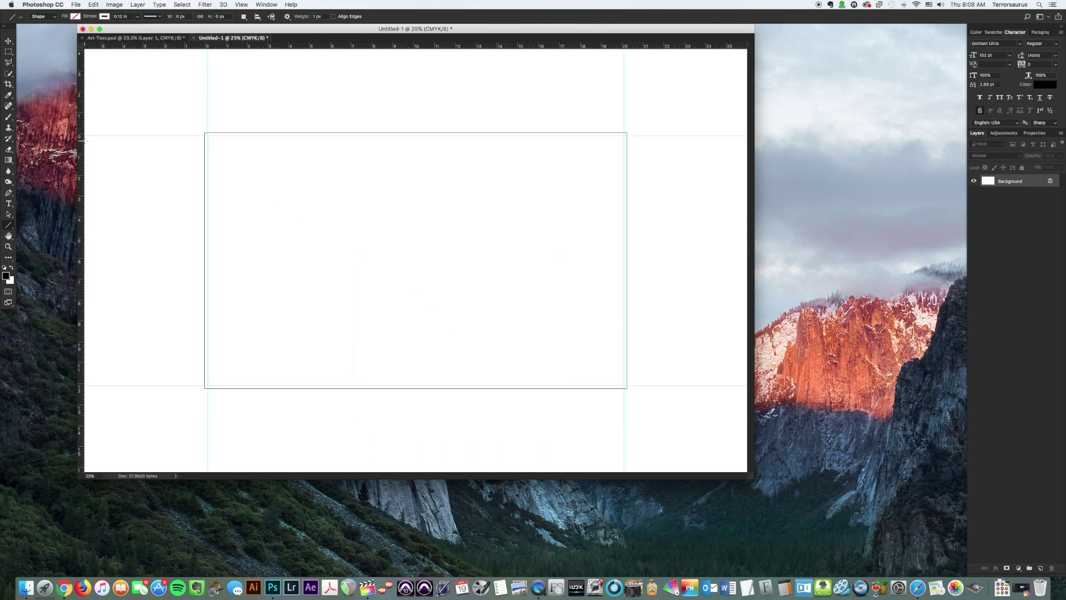
Step: Add a second set of guides along the four edges of the 20.25 x 12.25 in canvas
left_click_drag(81, 142, 628, 138)
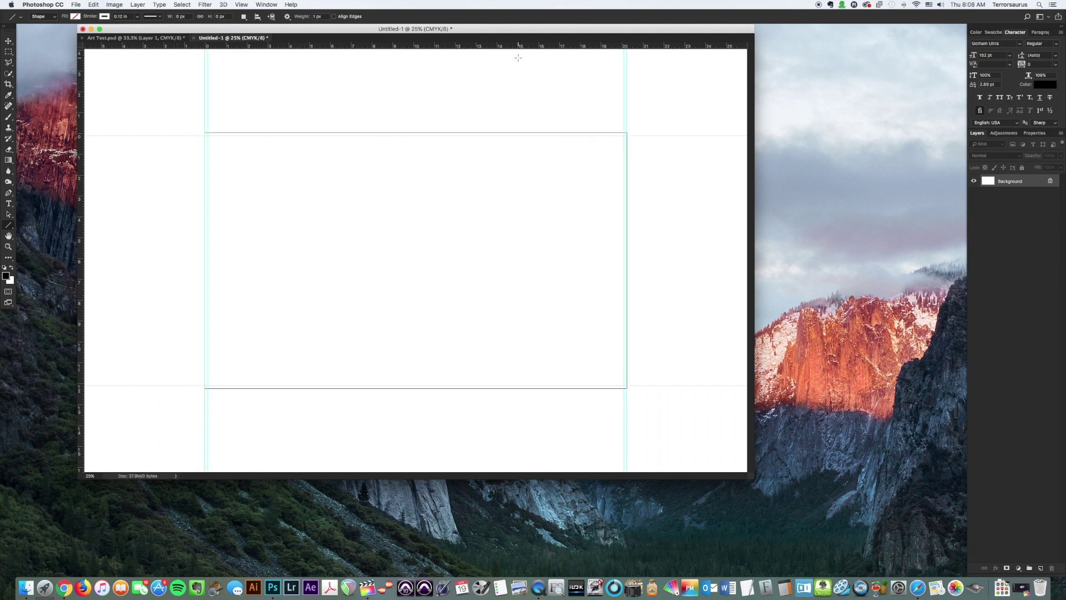
left_click_drag(509, 48, 512, 134)
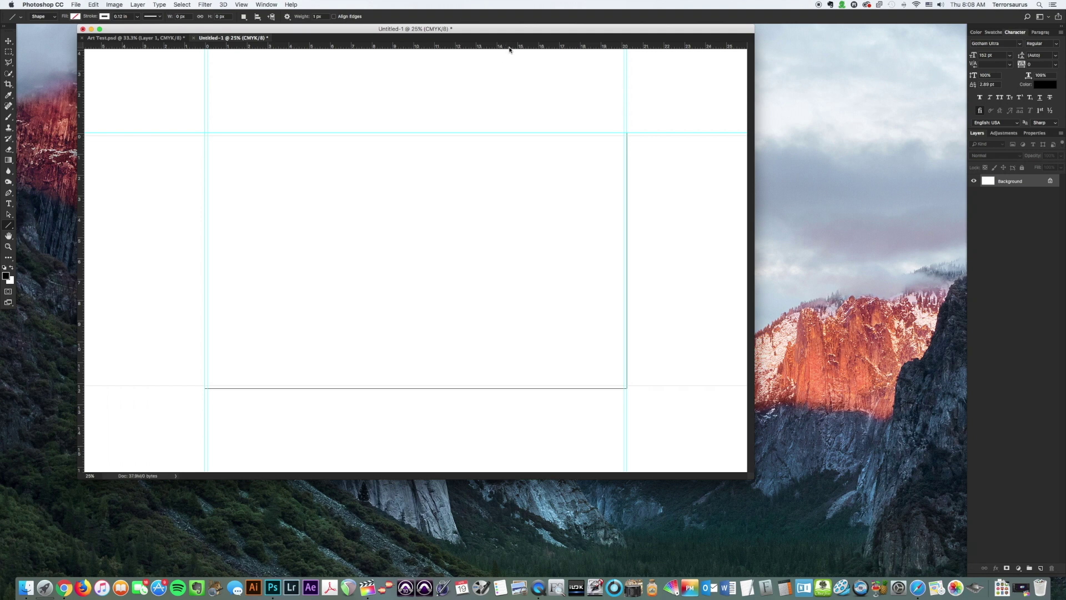
left_click_drag(507, 44, 522, 391)
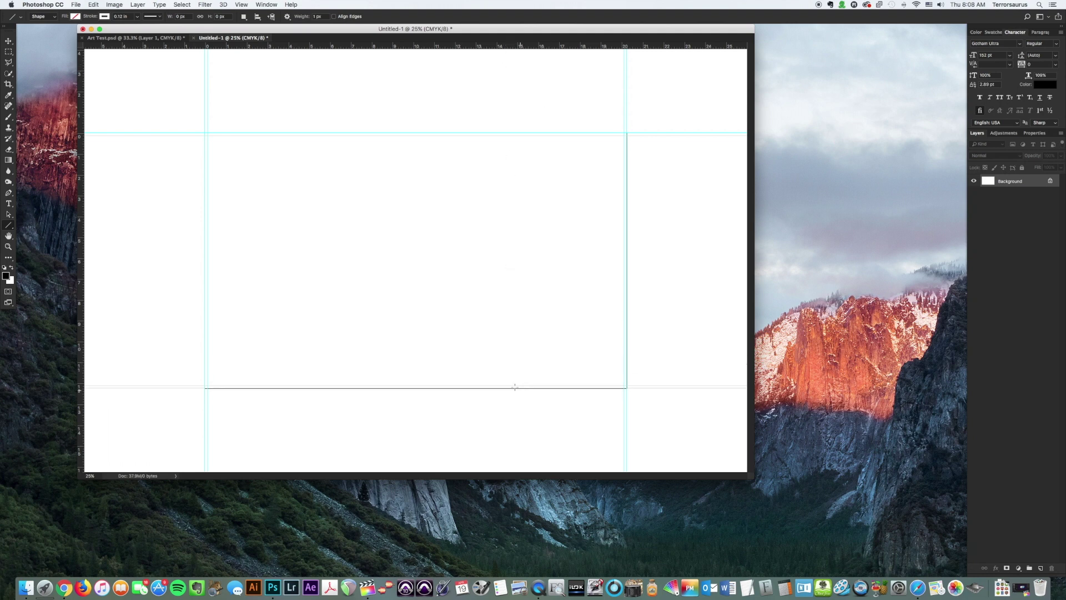
Step: Enlarge the canvas from its center to 20.5 inches wide and 12.5 inches high
left_click(114, 5)
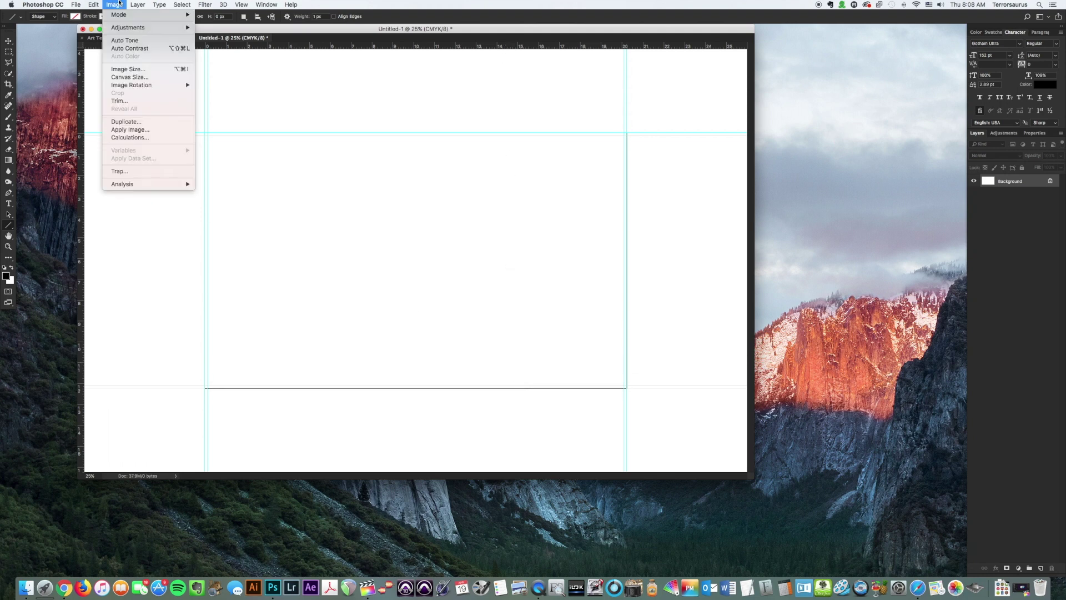
left_click(123, 77)
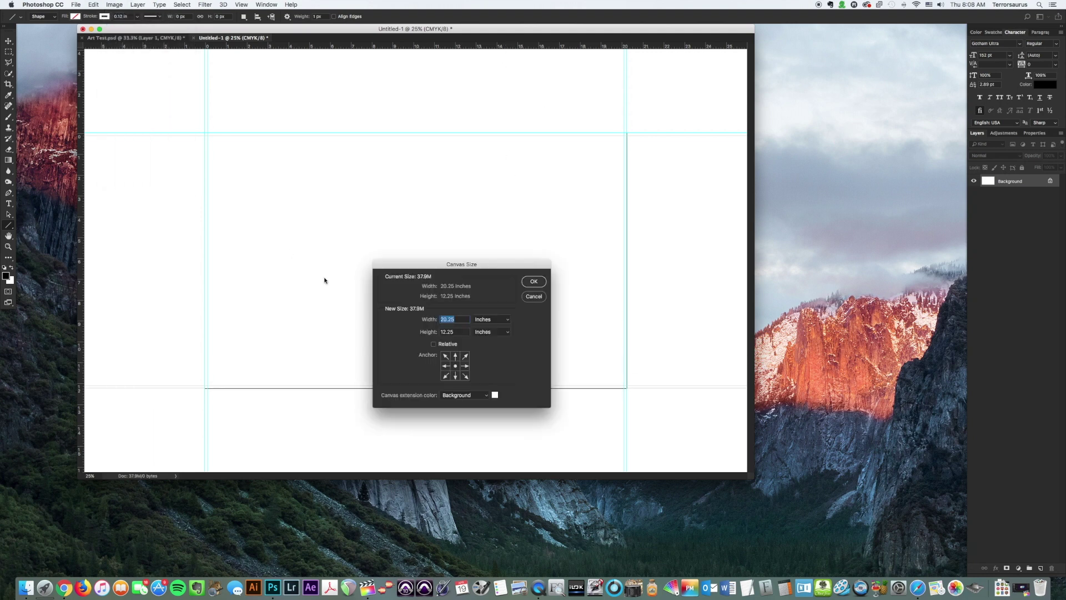
key("BackSpace")
key("BackSpace")
type("5")
left_click(460, 331)
key("BackSpace")
key("BackSpace")
type("5")
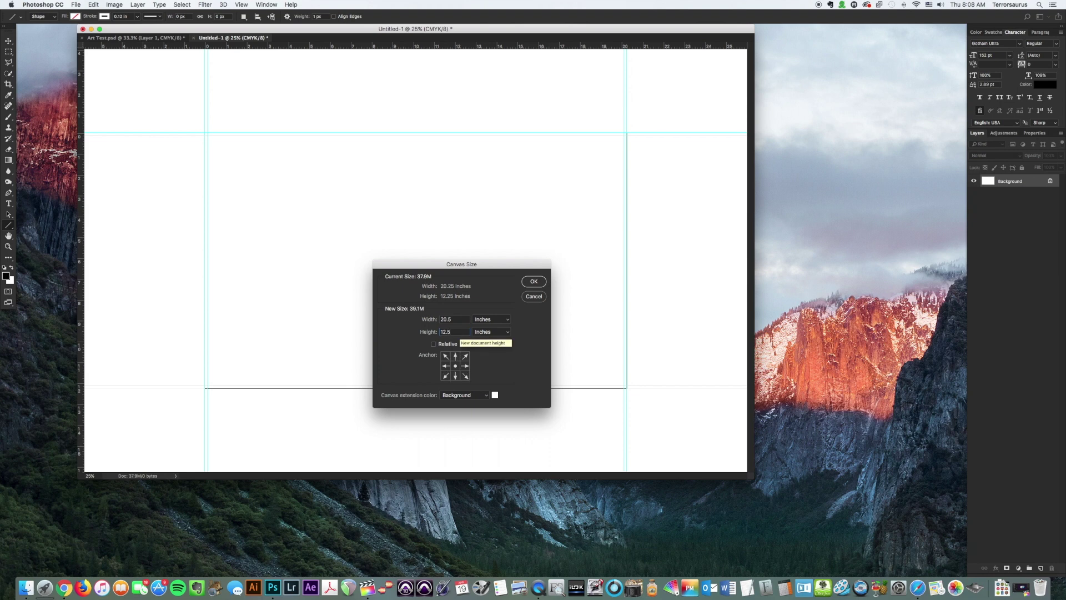
key("Return")
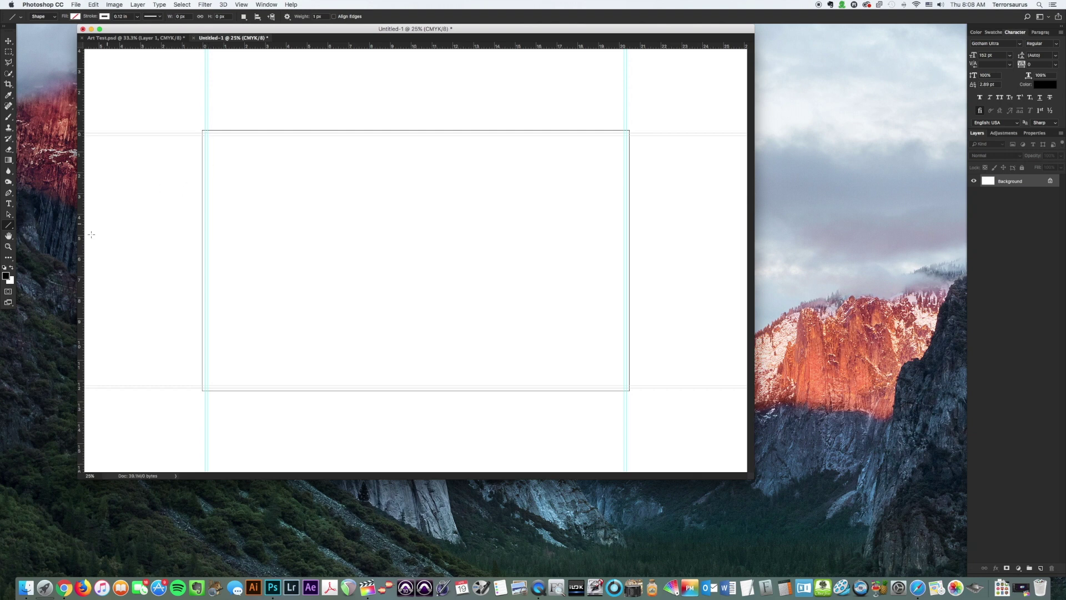
Step: Set up the Rectangle tool as a shape with no fill and a white stroke 0.125 in wide
left_click_drag(9, 225, 40, 227)
left_click(76, 16)
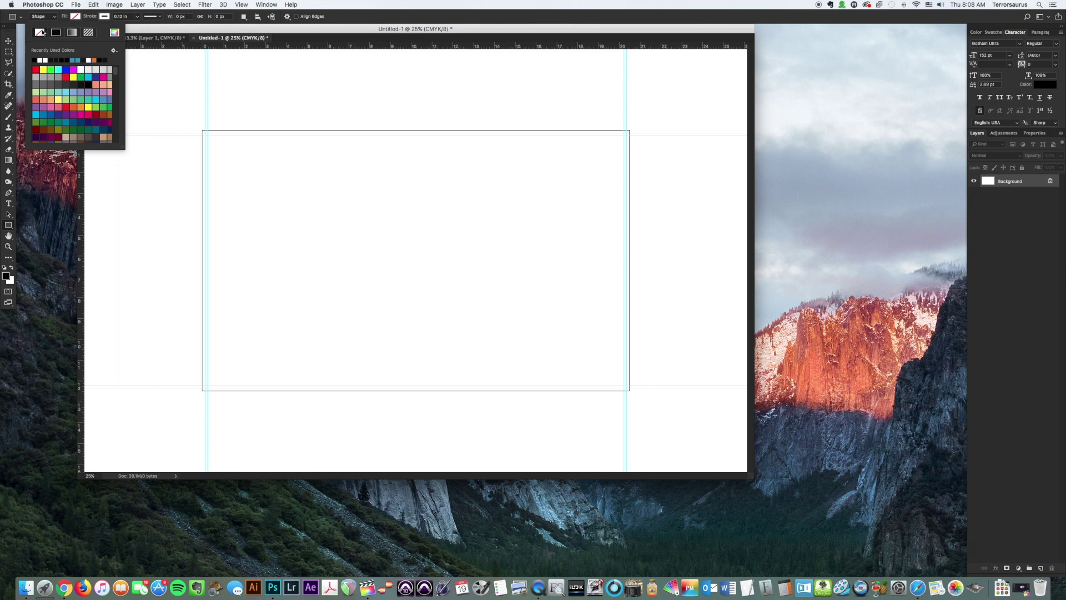
left_click(110, 18)
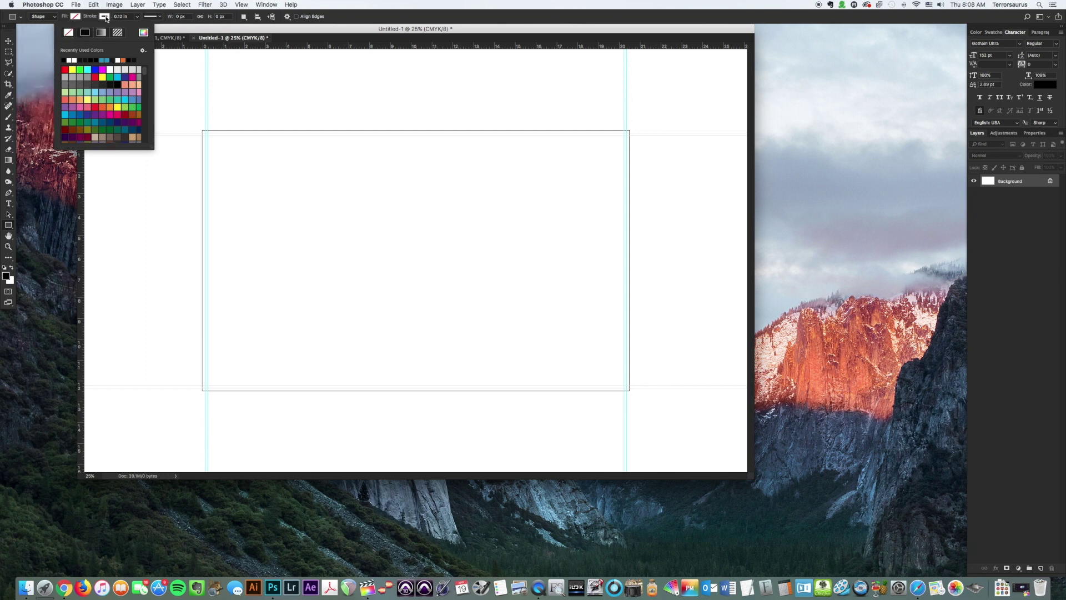
left_click(123, 16)
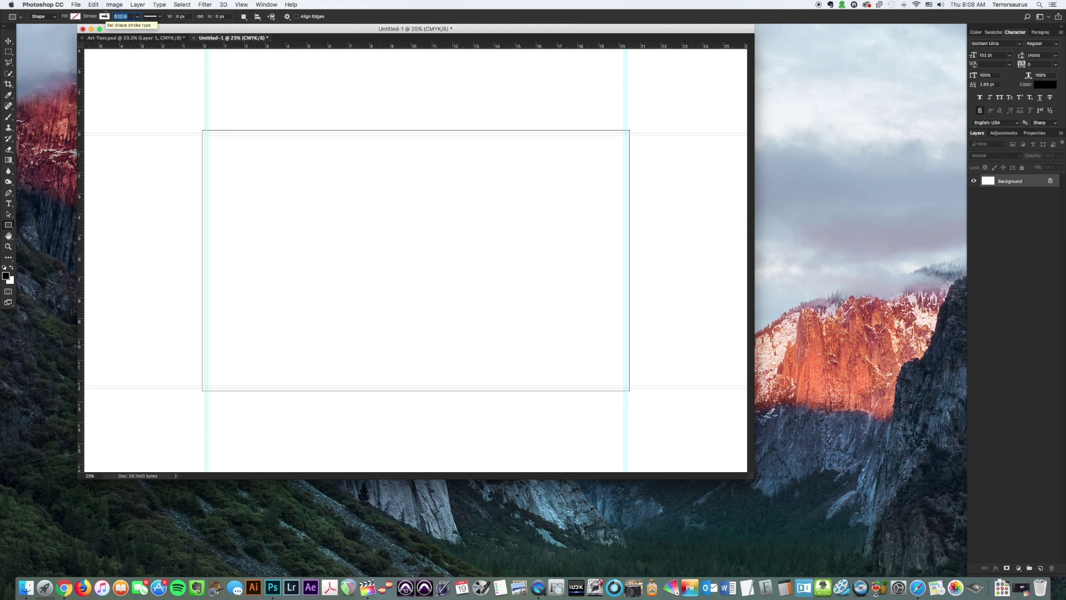
type("1")
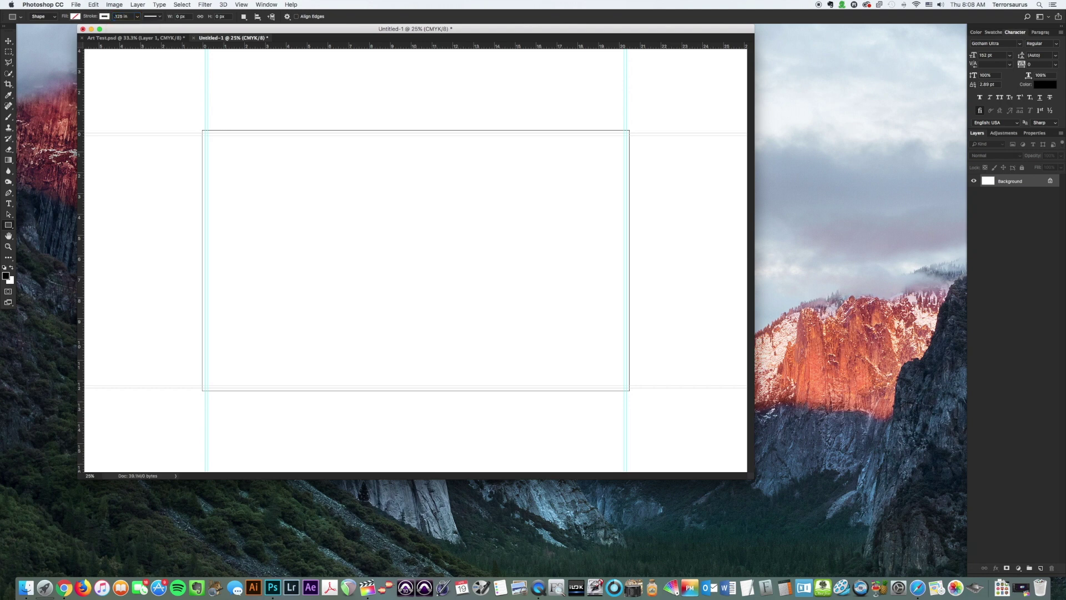
Step: Create a rectangle 20.5 in wide and 12.5 in high on the canvas by entering exact dimensions
left_click(373, 232)
left_click_drag(386, 196, 393, 208)
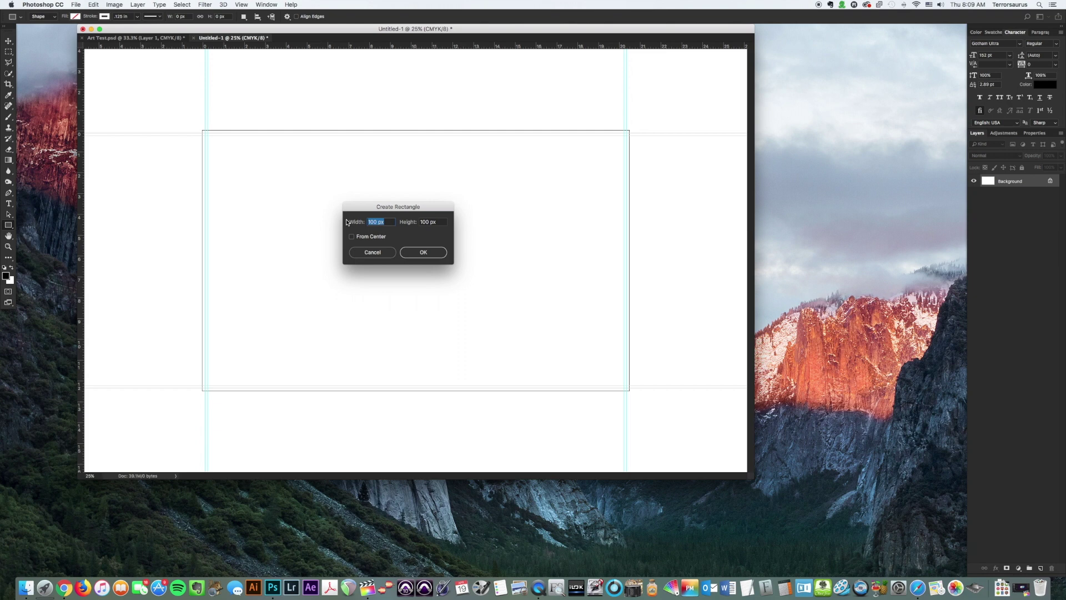
type("20.5 in")
key("Tab")
type("12")
left_click(424, 253)
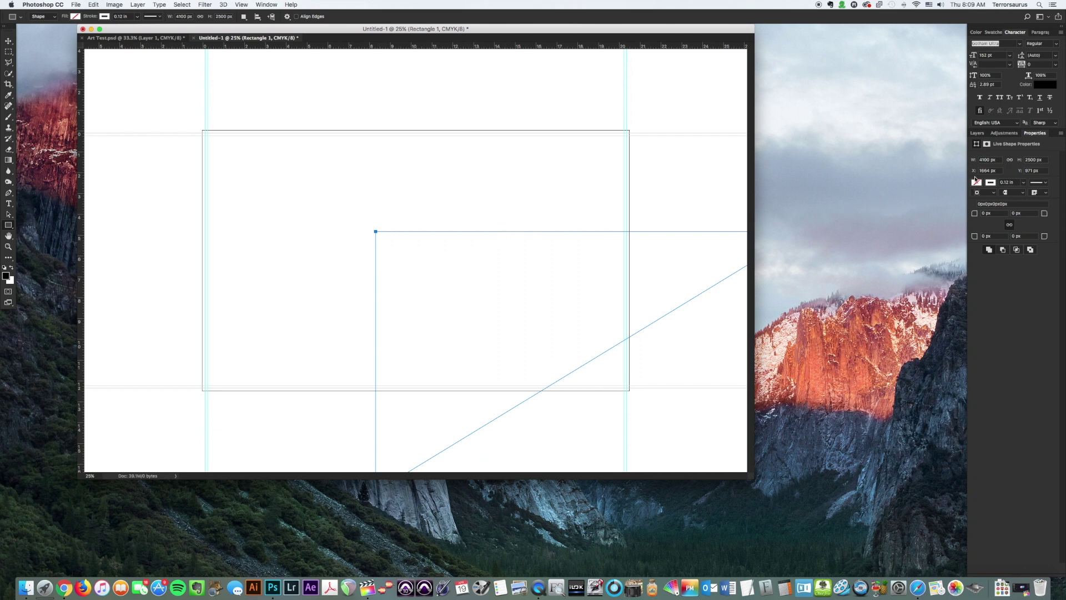
Step: Align the rectangle with the canvas by setting its X and Y position to 0 px
left_click(266, 4)
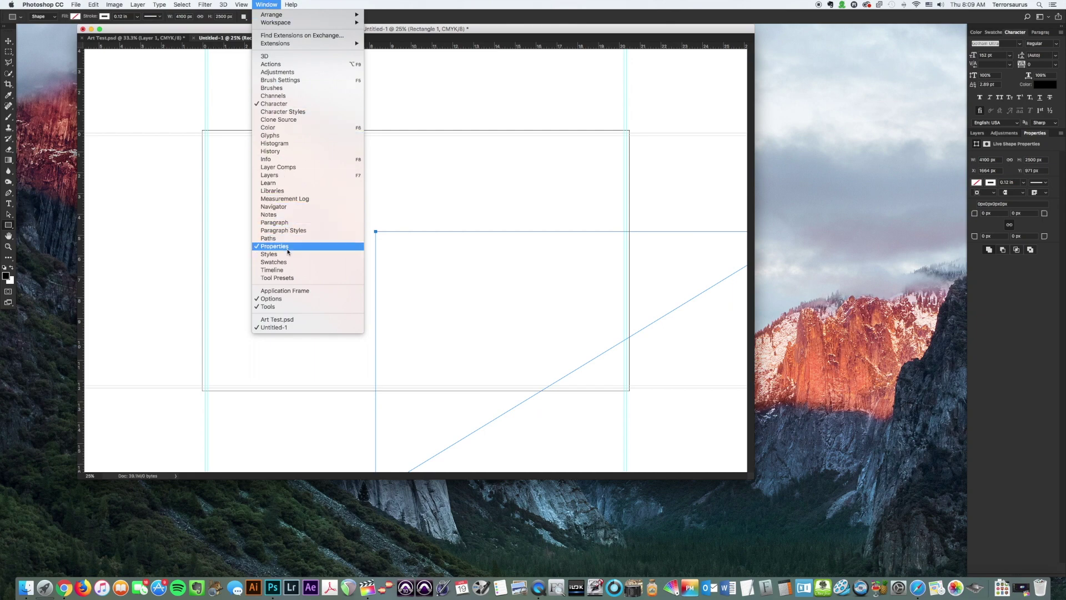
left_click(283, 3)
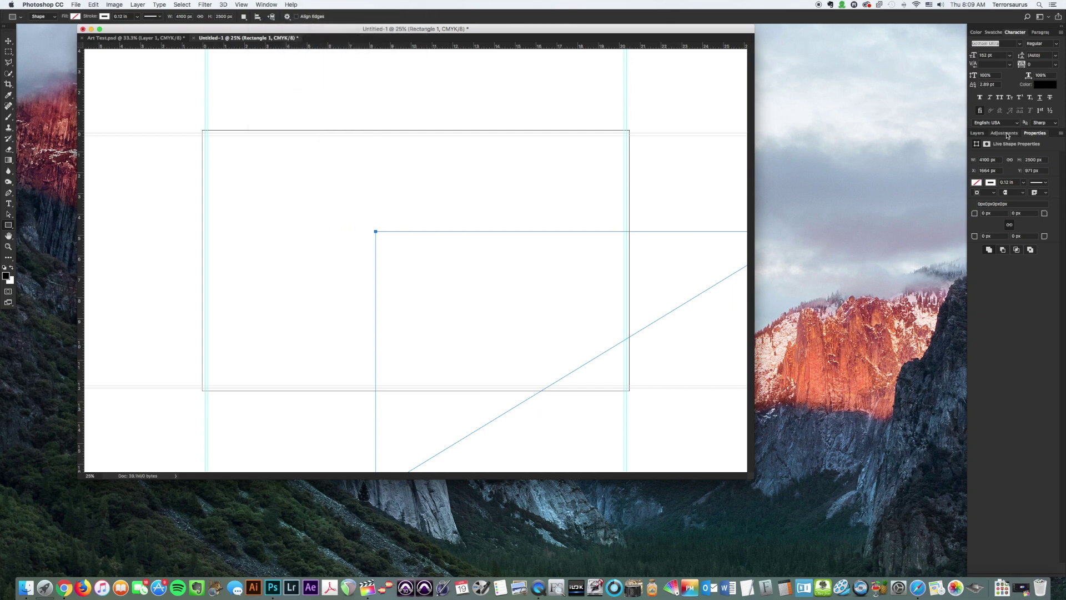
left_click(986, 171)
type("0")
key("Return")
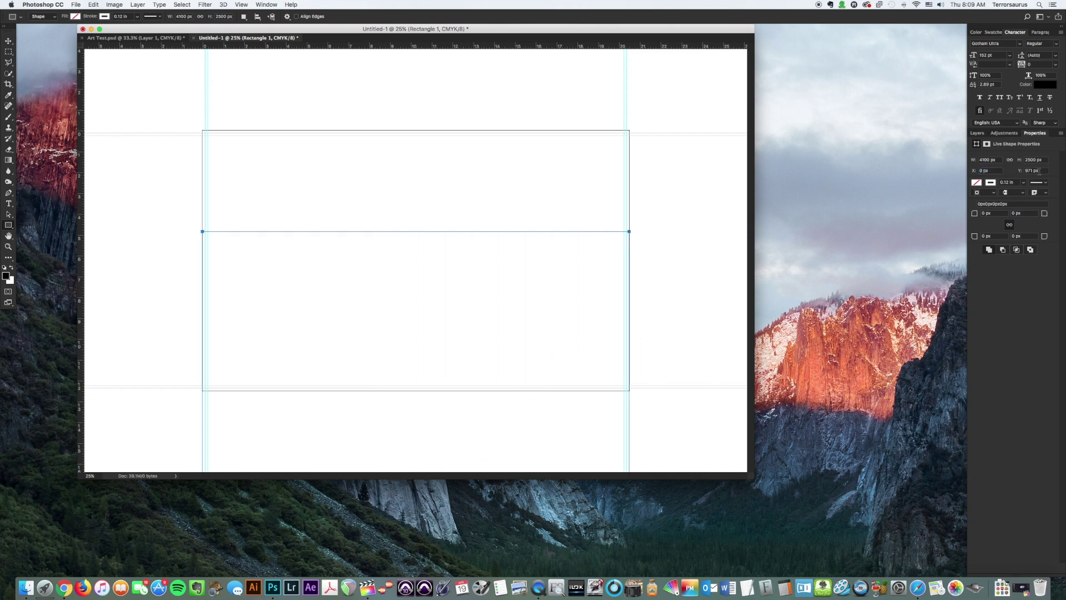
left_click(1038, 170)
type("0")
key("Return")
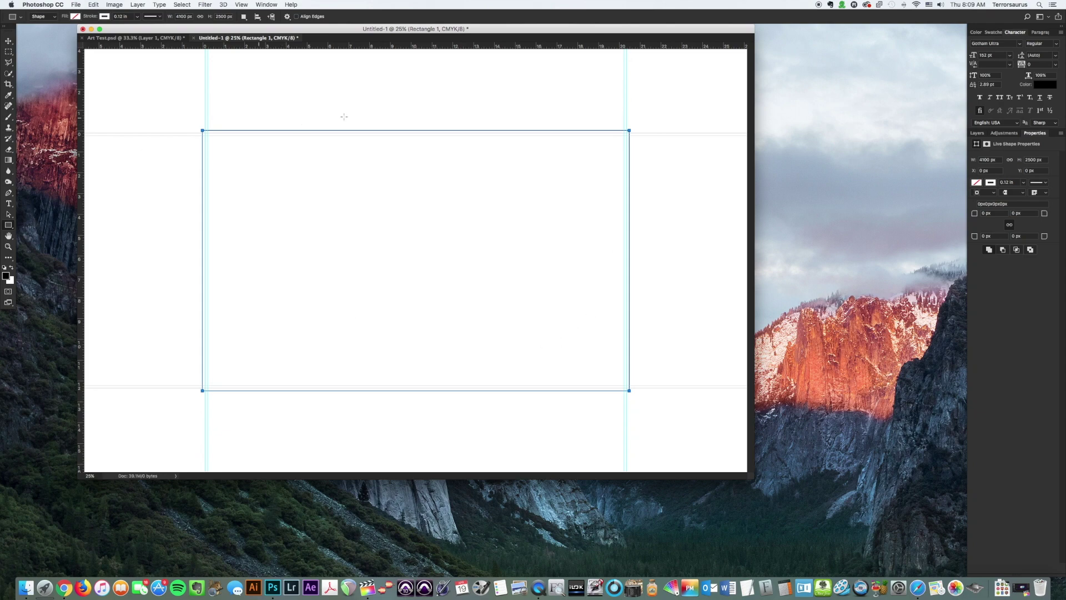
Step: Hide the Background layer beneath the rectangle and switch to the Move tool
left_click(978, 134)
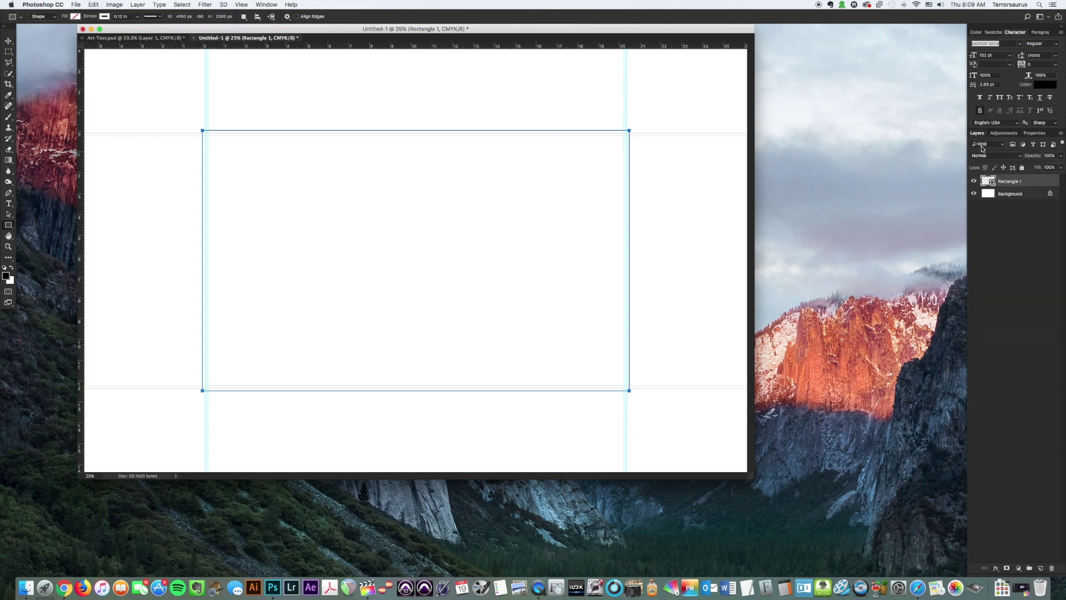
left_click(975, 194)
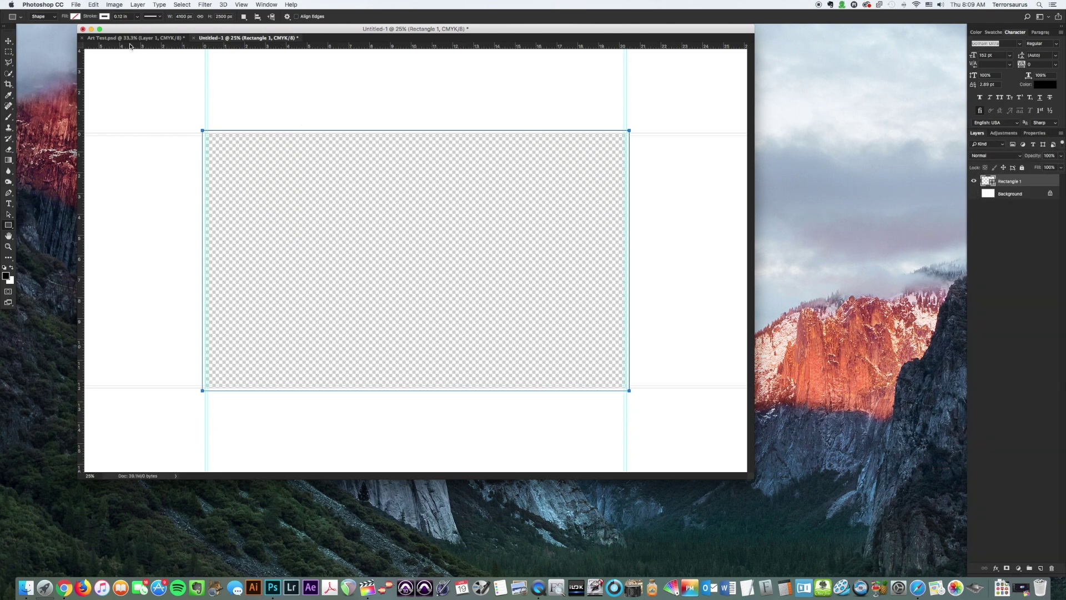
key("v")
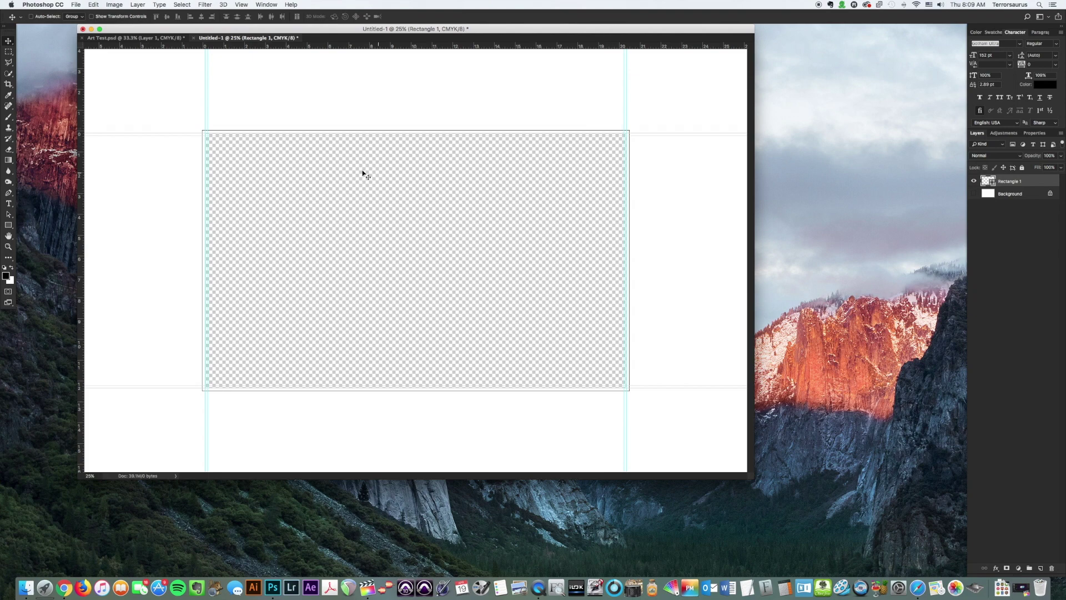
Step: Rasterize the white border rectangle layer and rename it Safe Zone
left_click(138, 4)
mouse_move(181, 185)
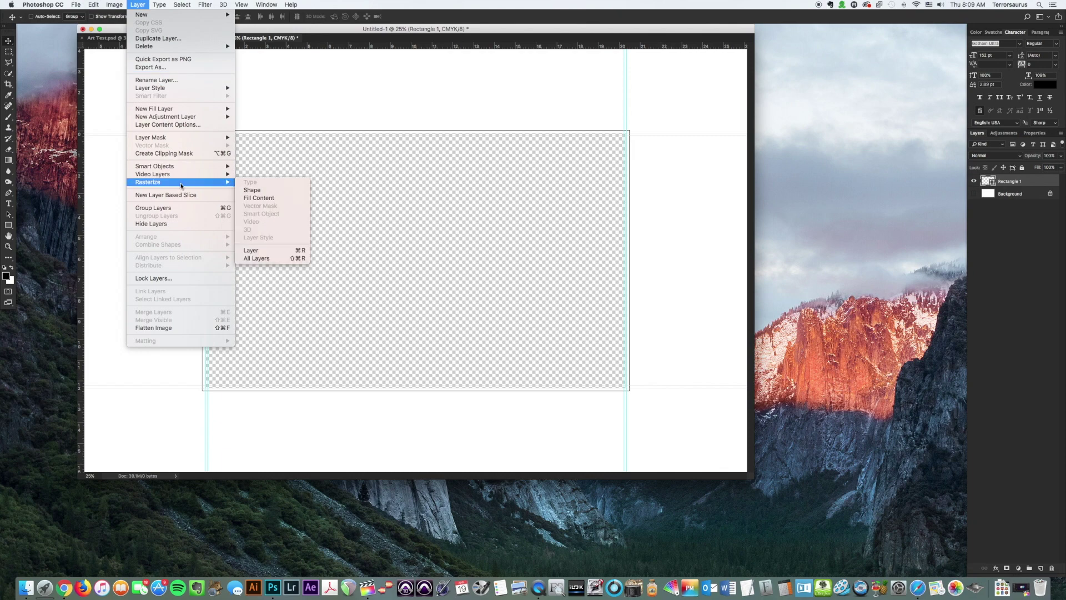
left_click(271, 249)
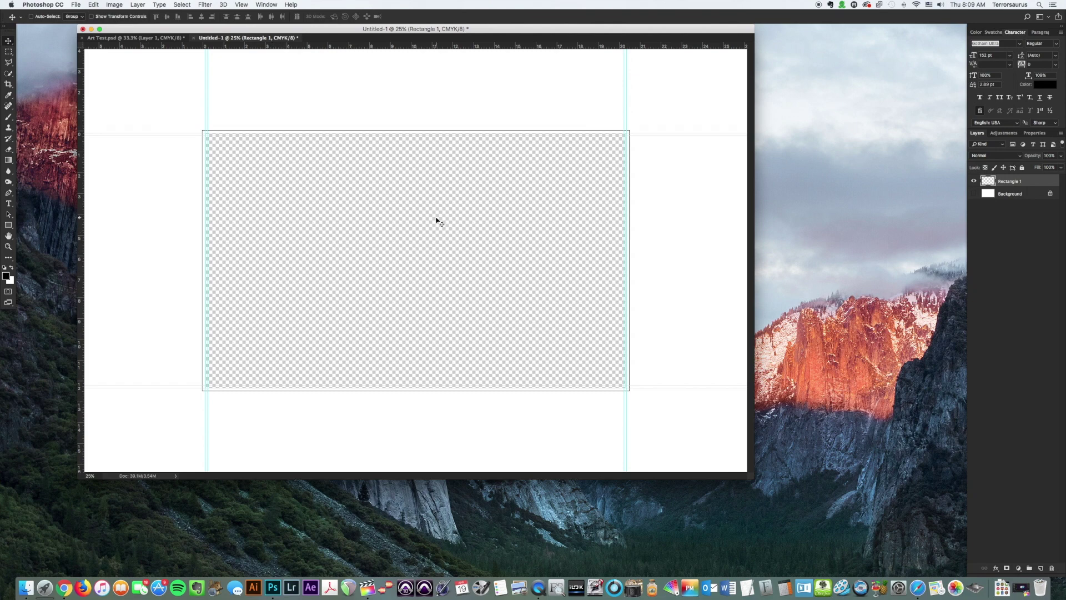
double_click(1010, 181)
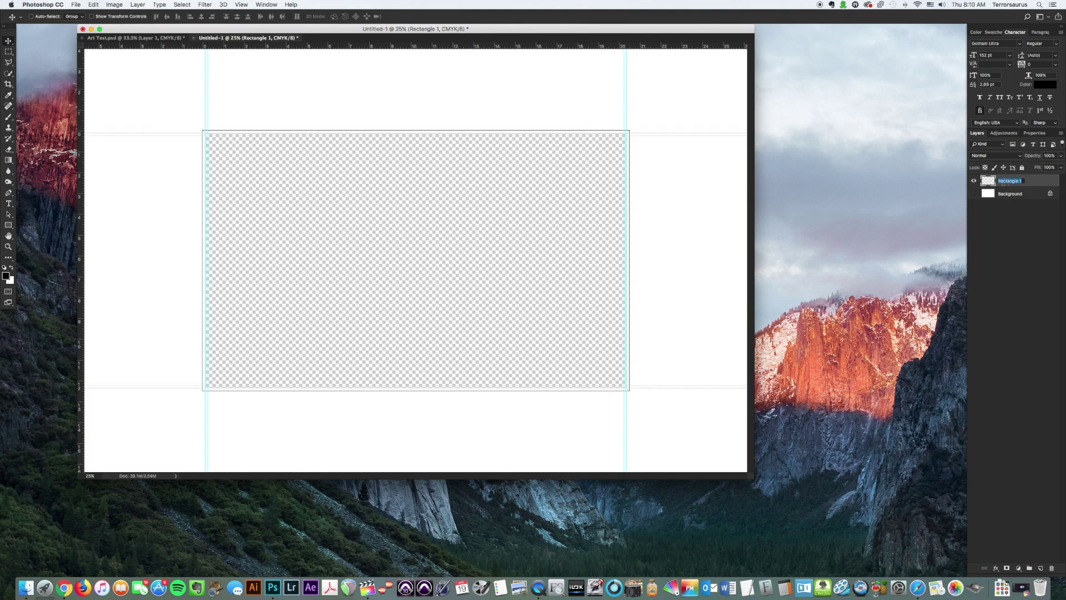
type("Safe Zone")
key("Return")
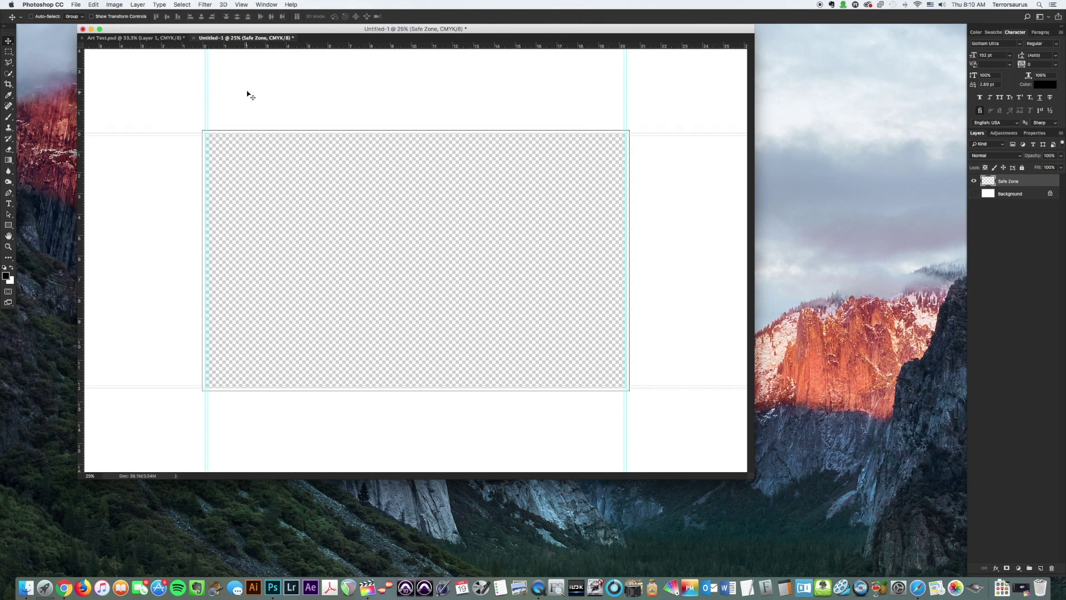
Step: Set up the Line tool in shape mode with a black fill
left_click(242, 4)
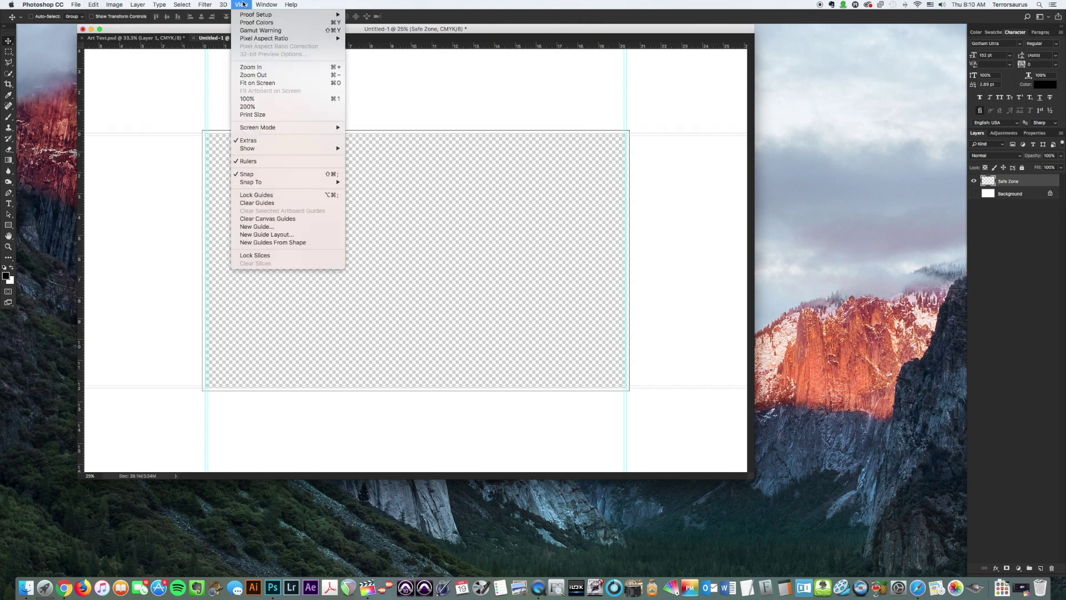
left_click(248, 98)
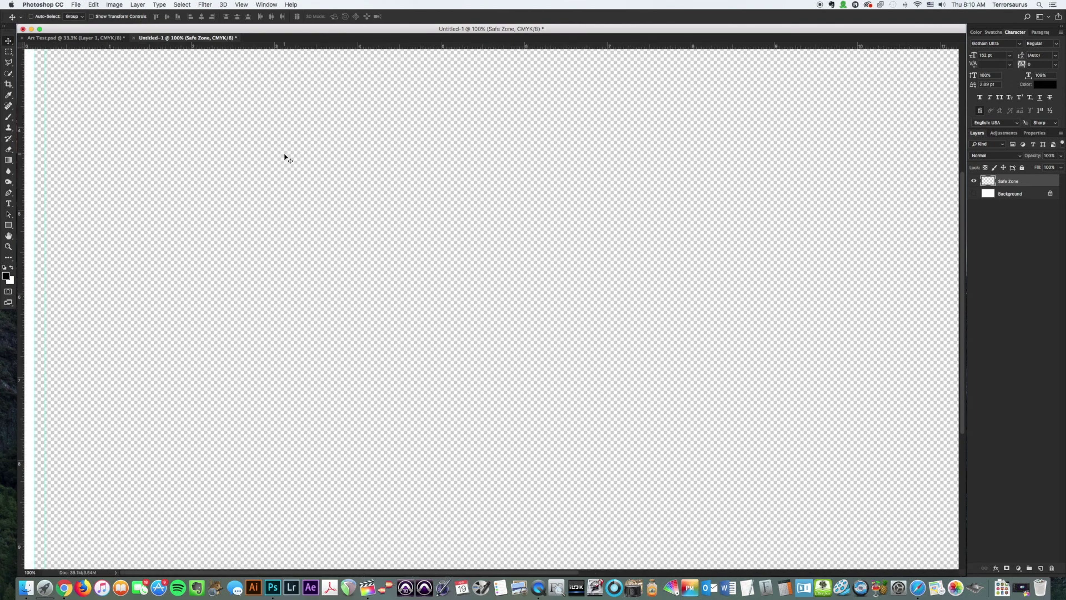
scroll(283, 158, "up", 8)
left_click(8, 225)
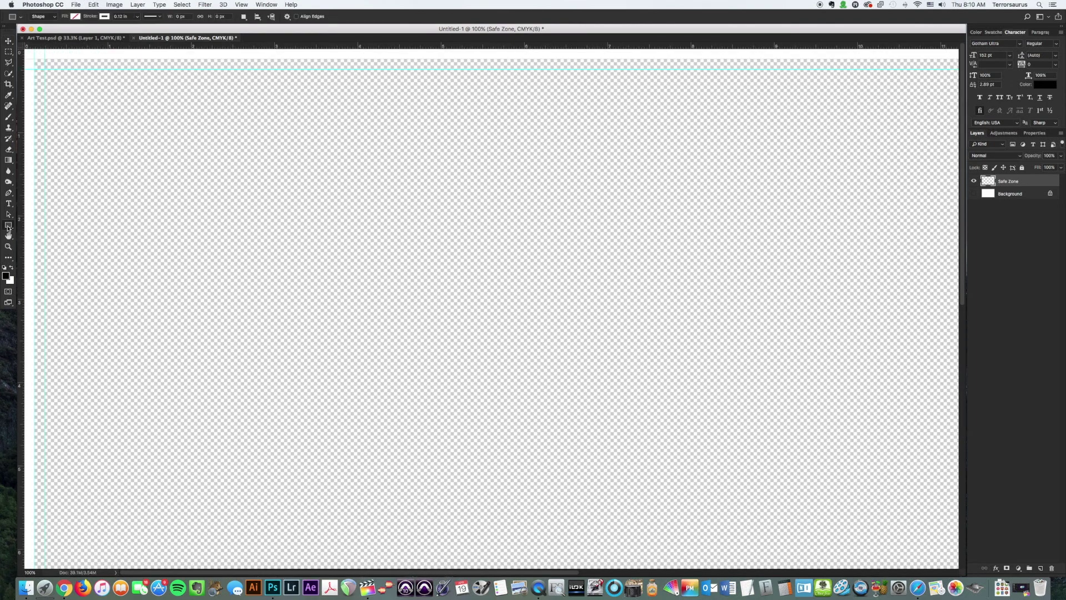
left_click(49, 257)
left_click(105, 17)
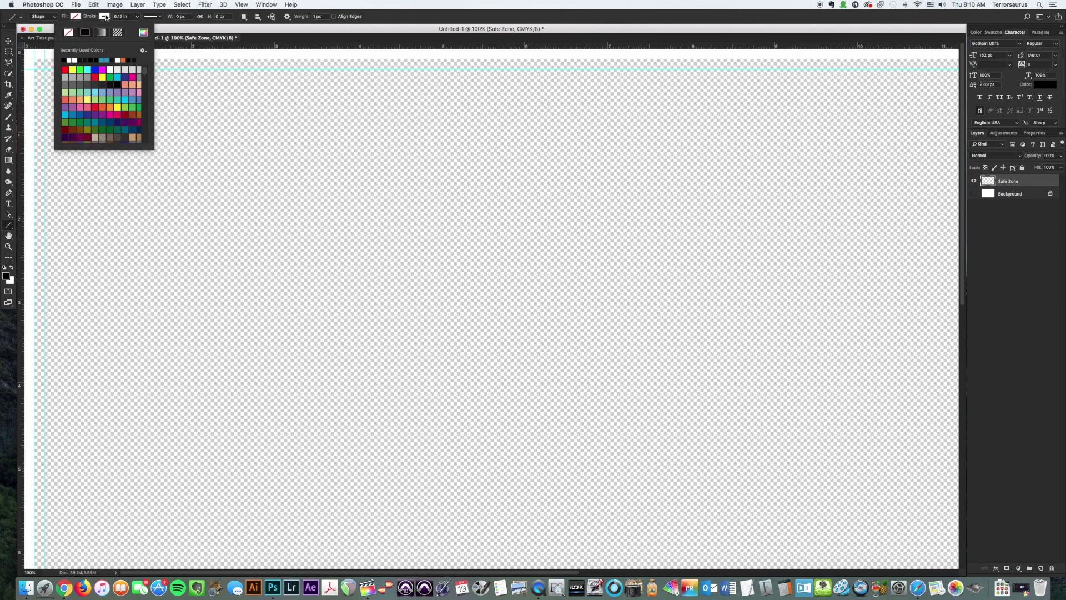
left_click(75, 17)
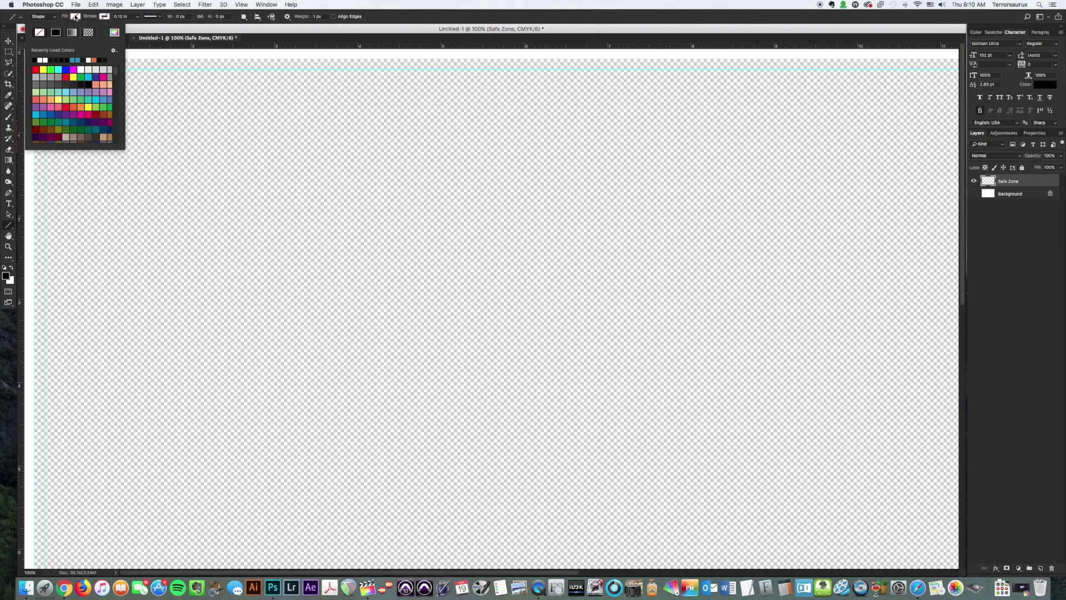
left_click(39, 59)
left_click(142, 31)
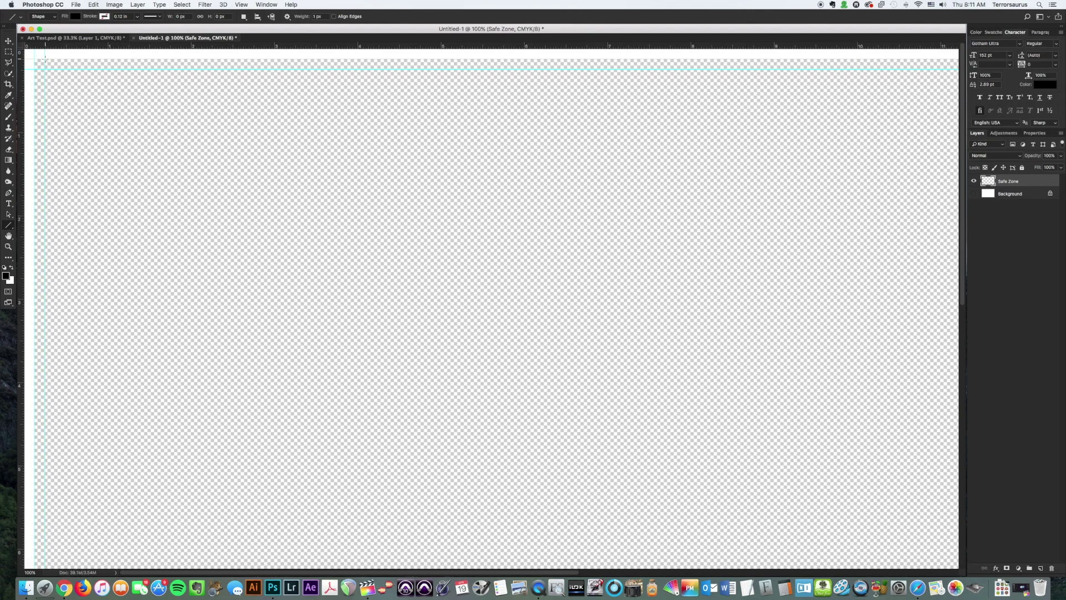
Step: Draw black crop mark lines from the trim guides out to the canvas edges at the two upper corners
left_click_drag(45, 58, 46, 32)
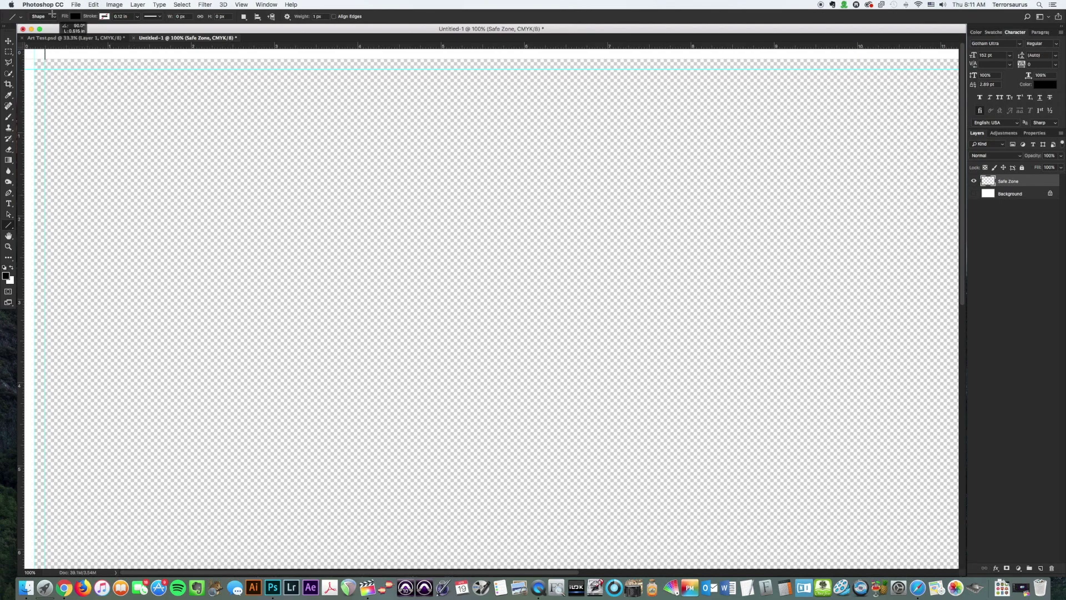
left_click(35, 69)
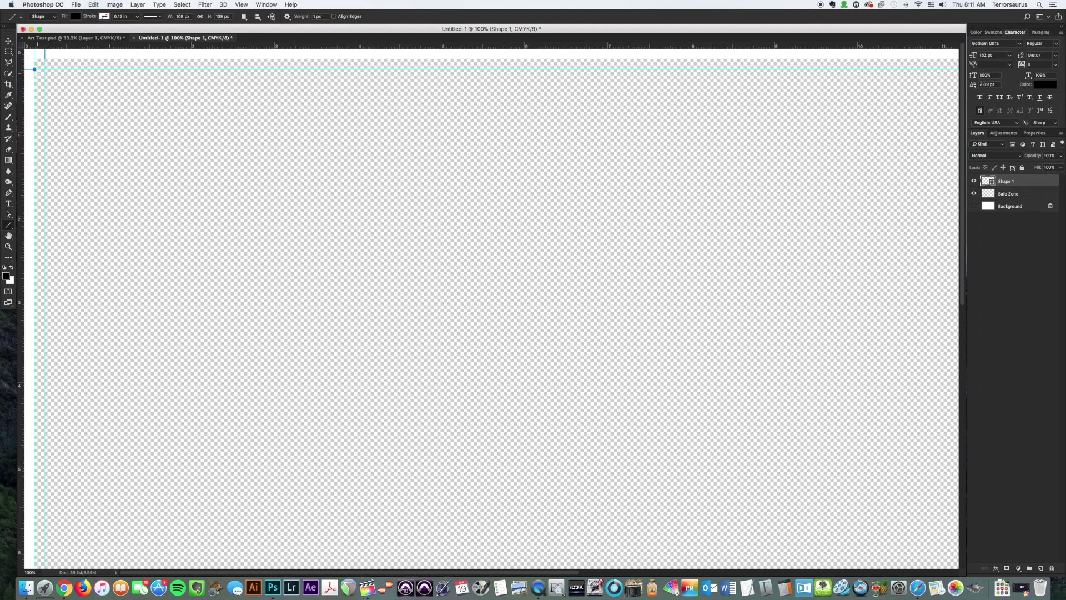
scroll(30, 69, "right", 15)
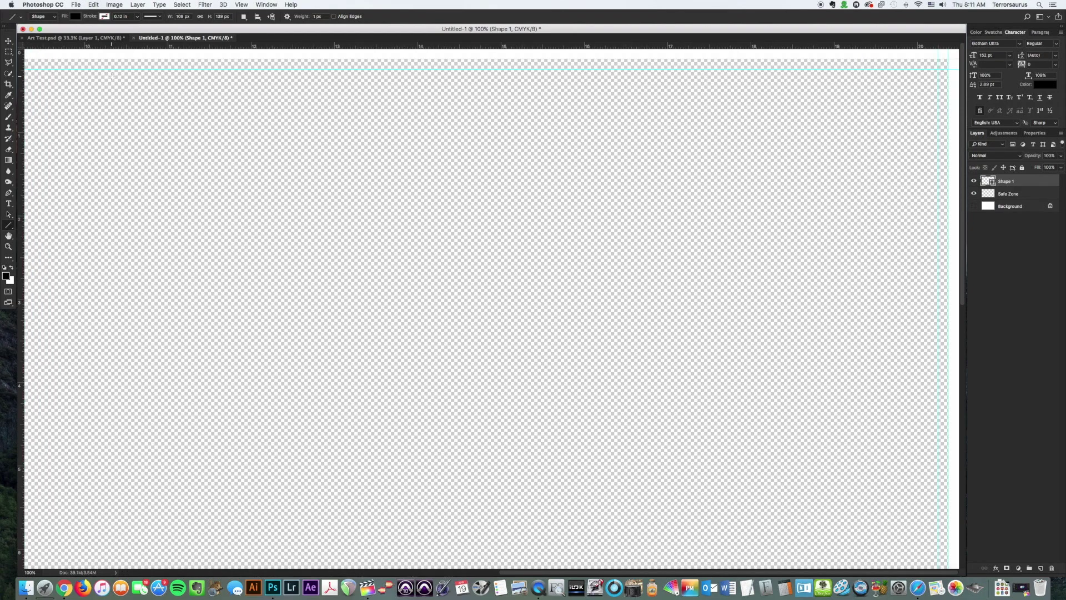
left_click(938, 59)
Step: Draw matching crop mark lines along the trim guides at the lower-right and lower-left corners of the canvas
scroll(942, 67, "down", 10)
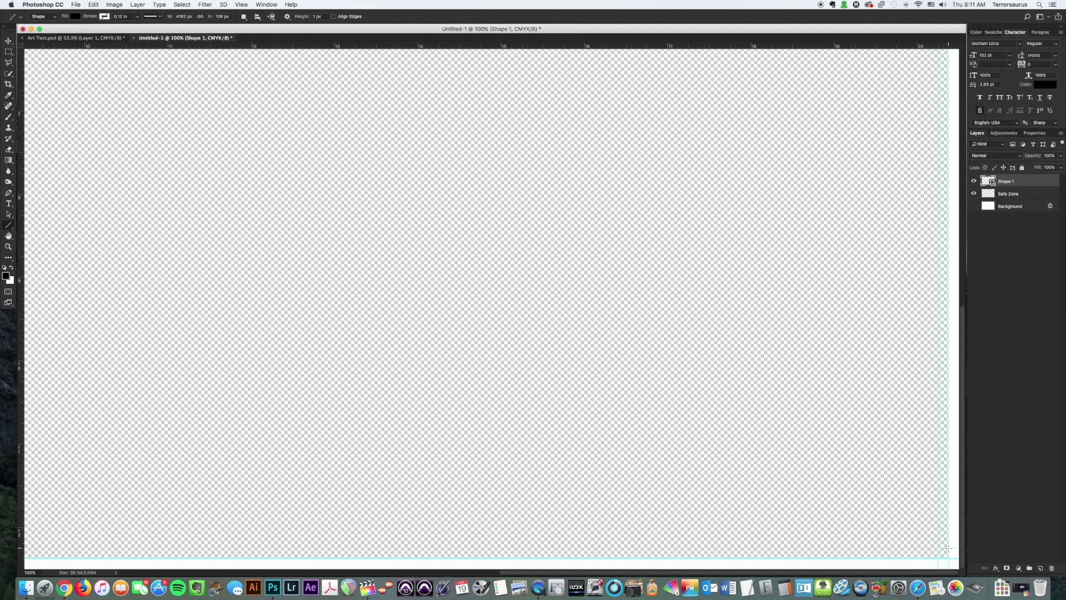
left_click_drag(948, 548, 958, 547)
scroll(910, 528, "left", 15)
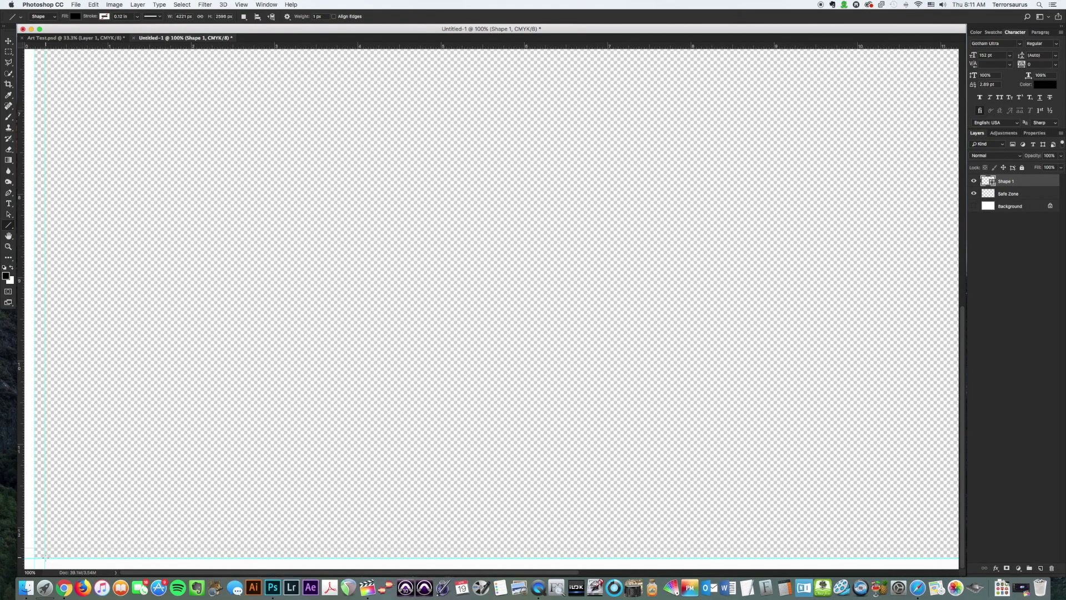
left_click_drag(45, 557, 15, 548)
Step: Rasterize the layer holding the corner lines and rename it Crop Marks
scroll(168, 185, "up", 10)
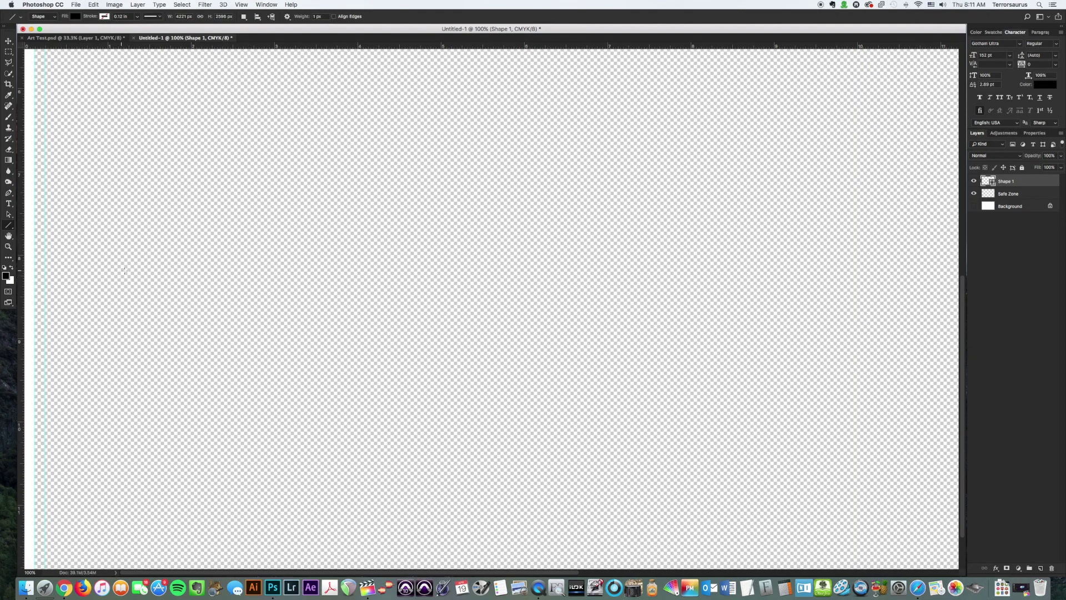
left_click(186, 4)
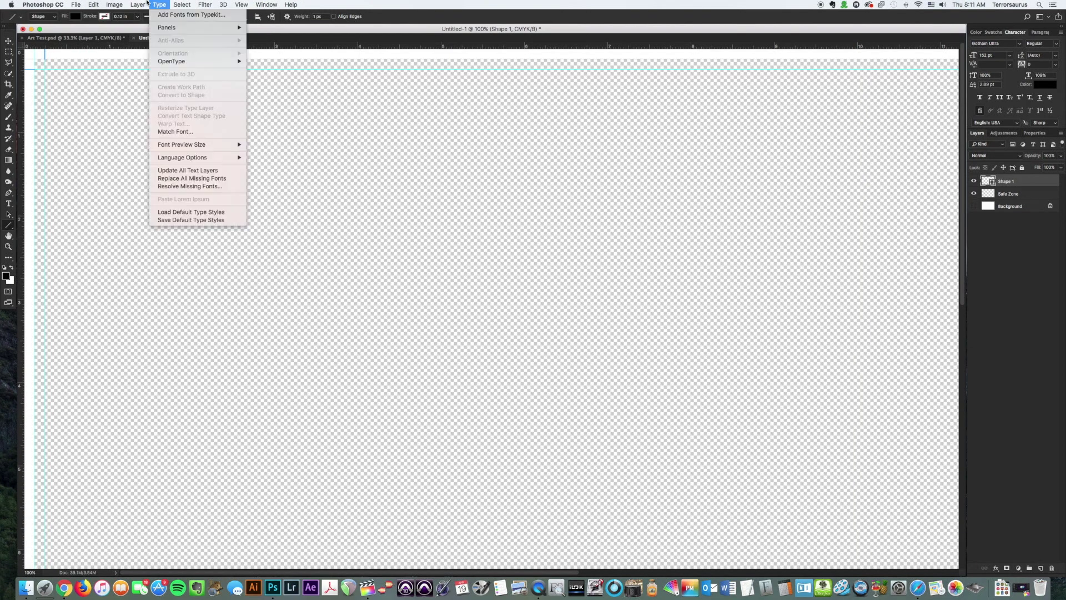
mouse_move(175, 183)
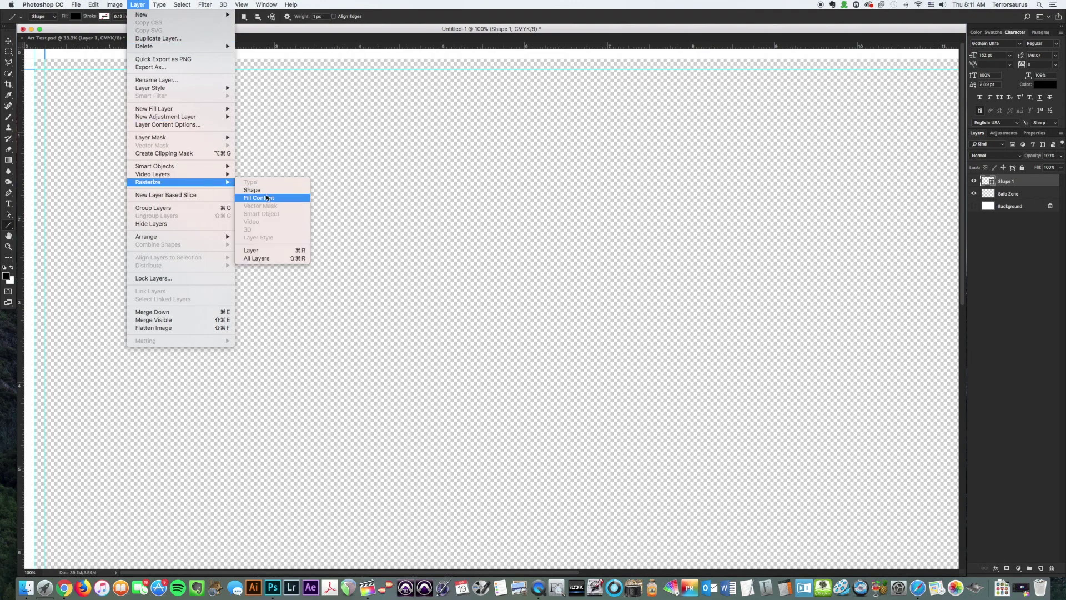
left_click(271, 250)
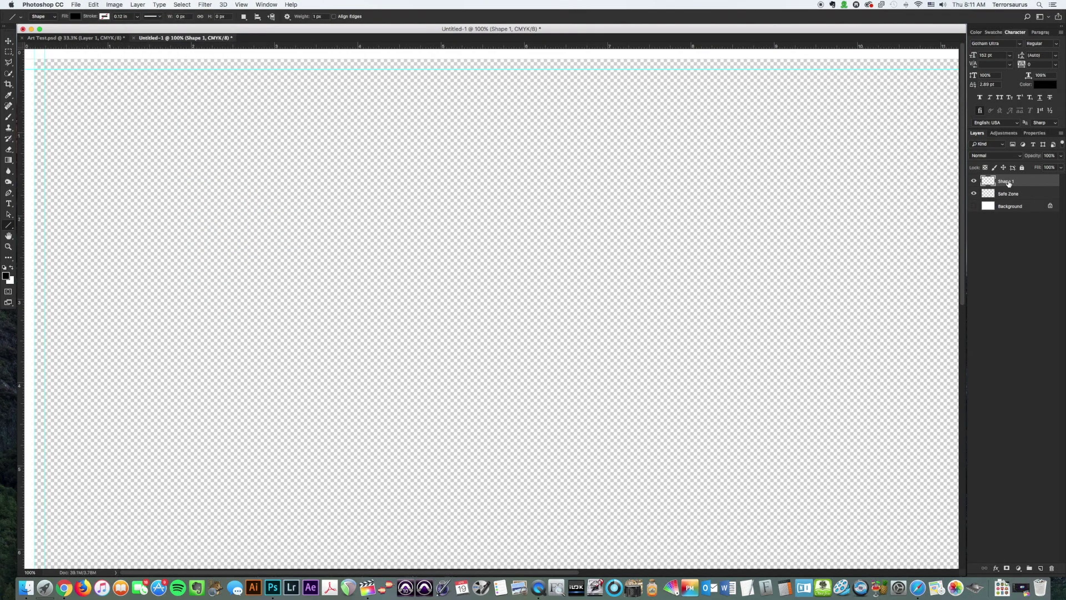
double_click(1007, 181)
type("Crop mMarks")
key("BackSpace")
key("Return")
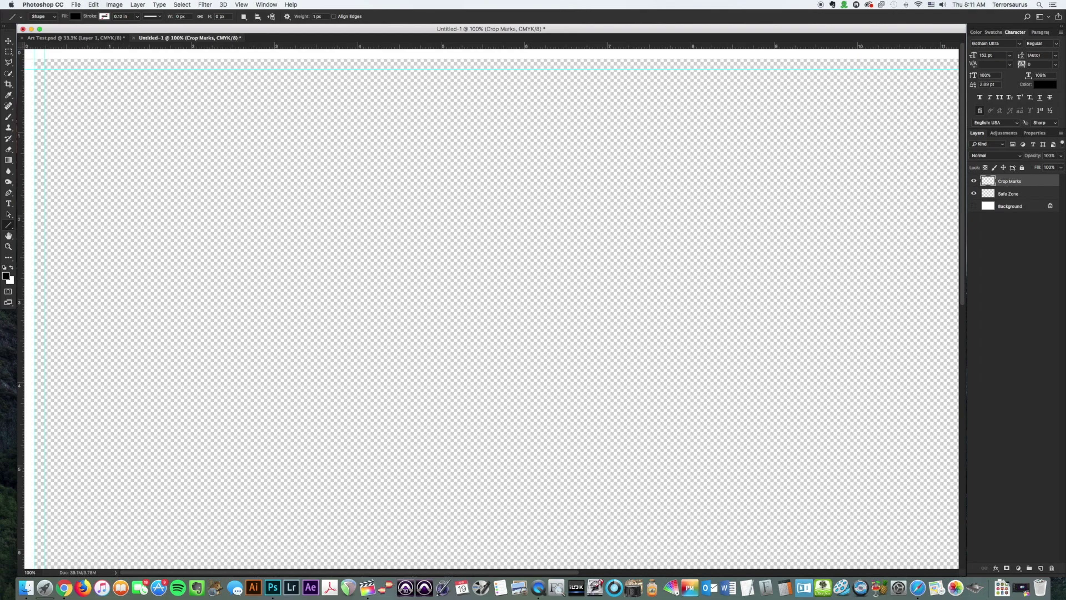
Step: Turn off the display of extras to hide the guides over the whole template
key("super+minus")
key("super+minus")
key("super+minus")
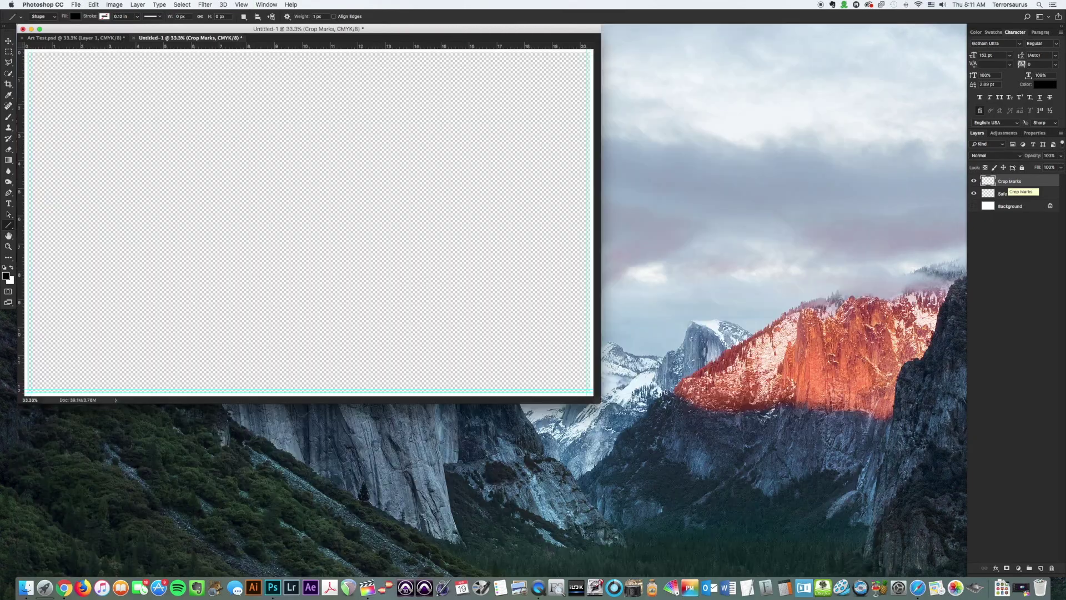
left_click_drag(600, 404, 823, 495)
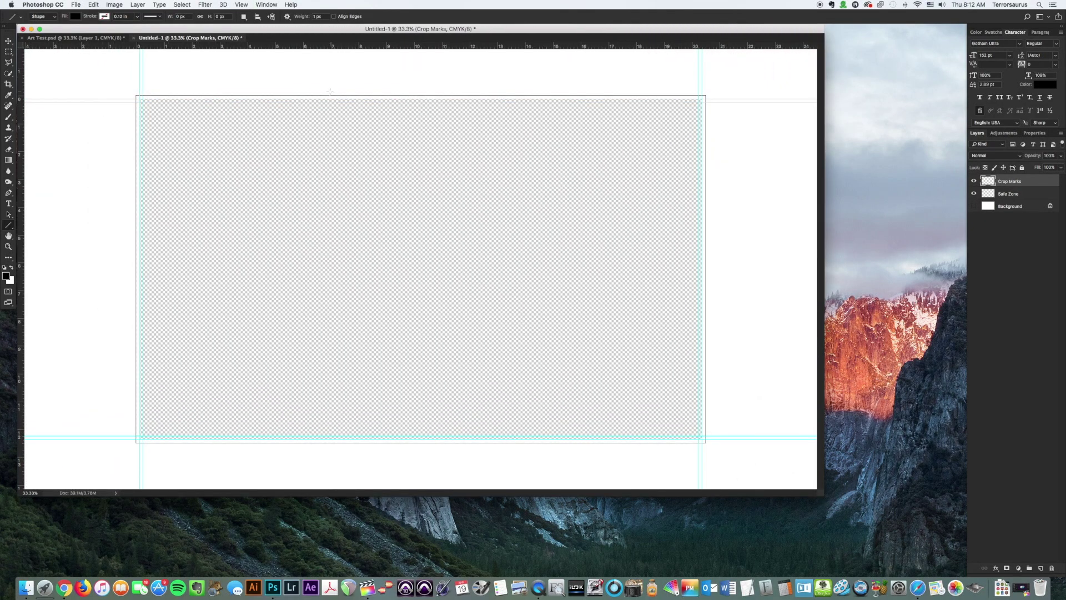
left_click(238, 3)
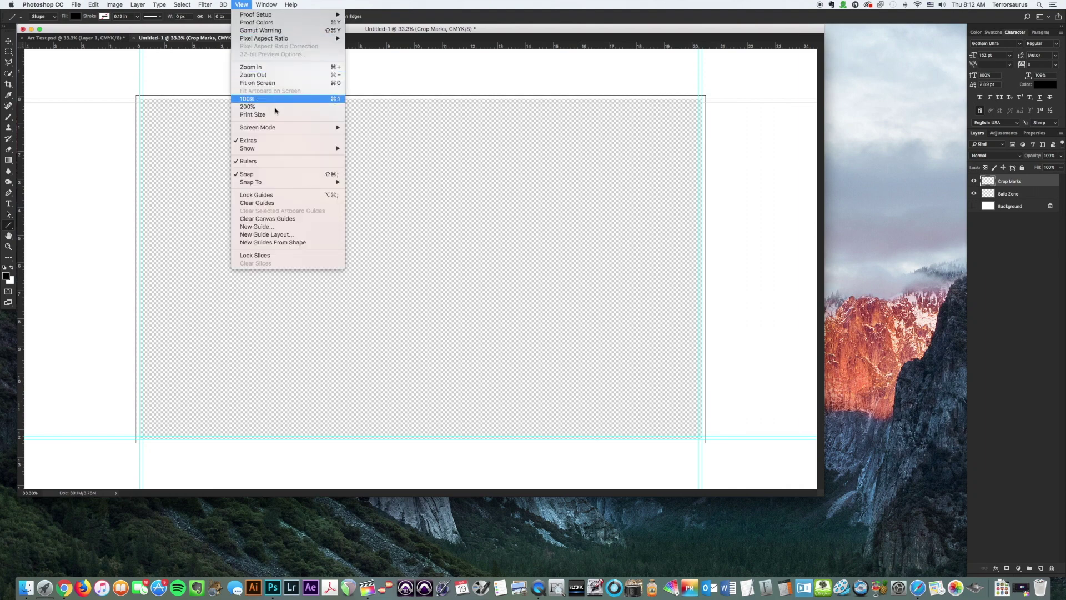
left_click(275, 141)
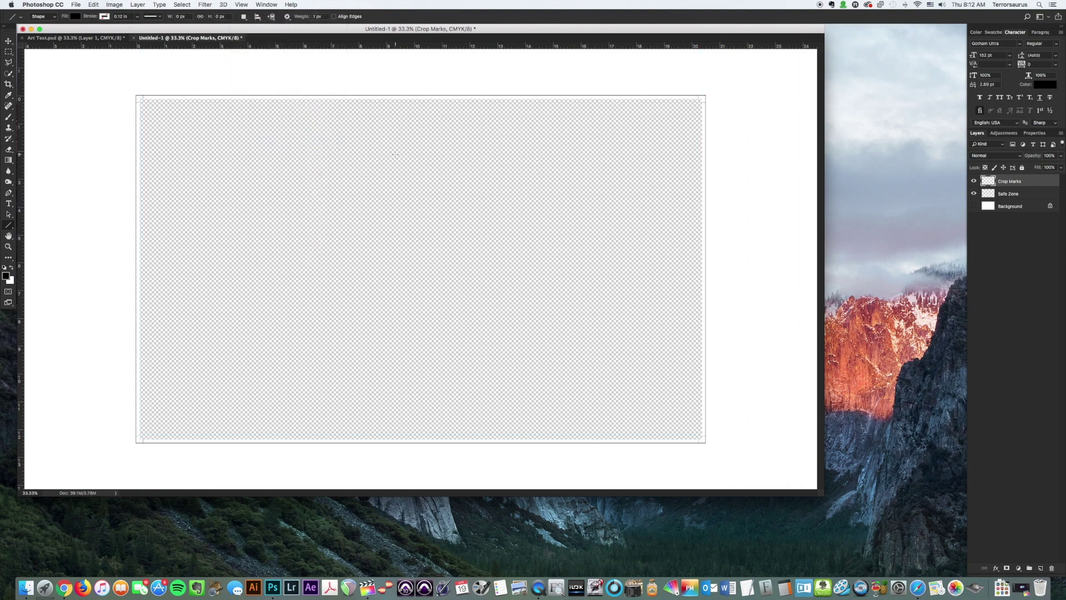
Step: Paste the copied Art Test.psd artwork into the template and place its layer beneath the Safe Zone layer
left_click(68, 38)
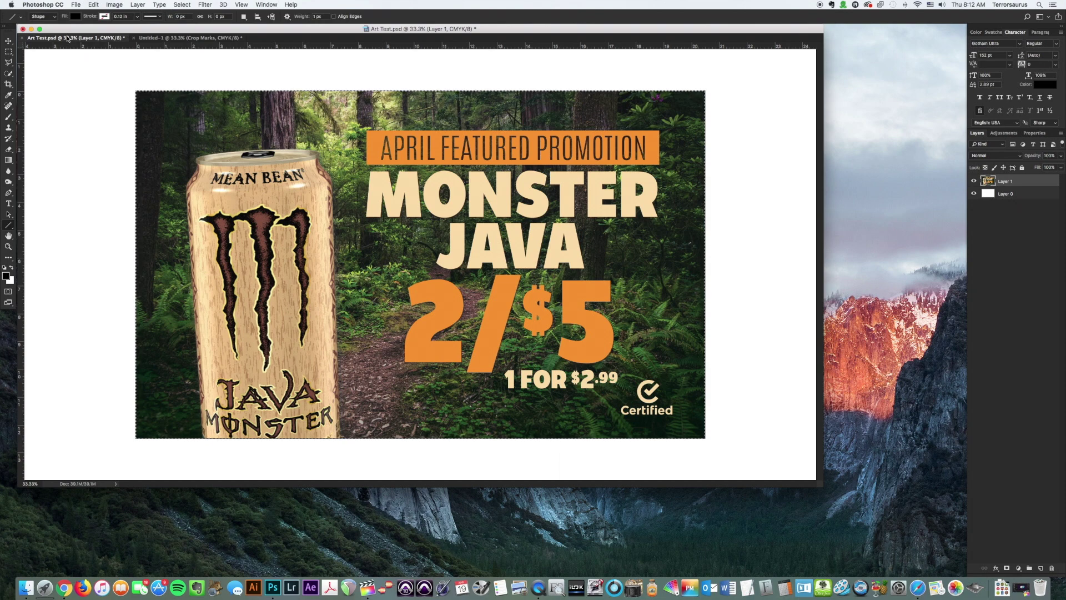
left_click(166, 37)
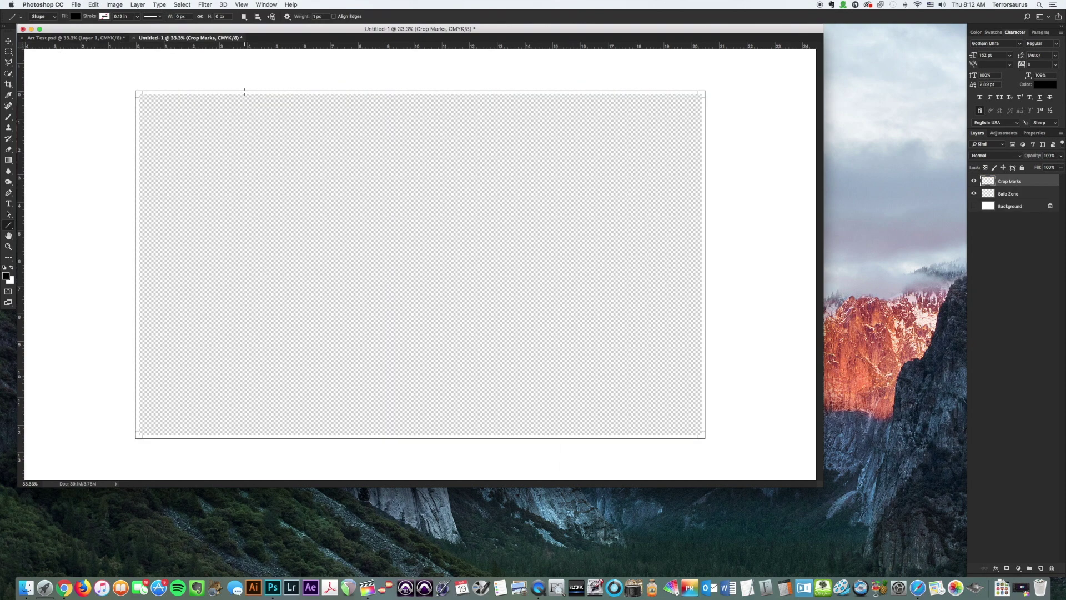
key("super+v")
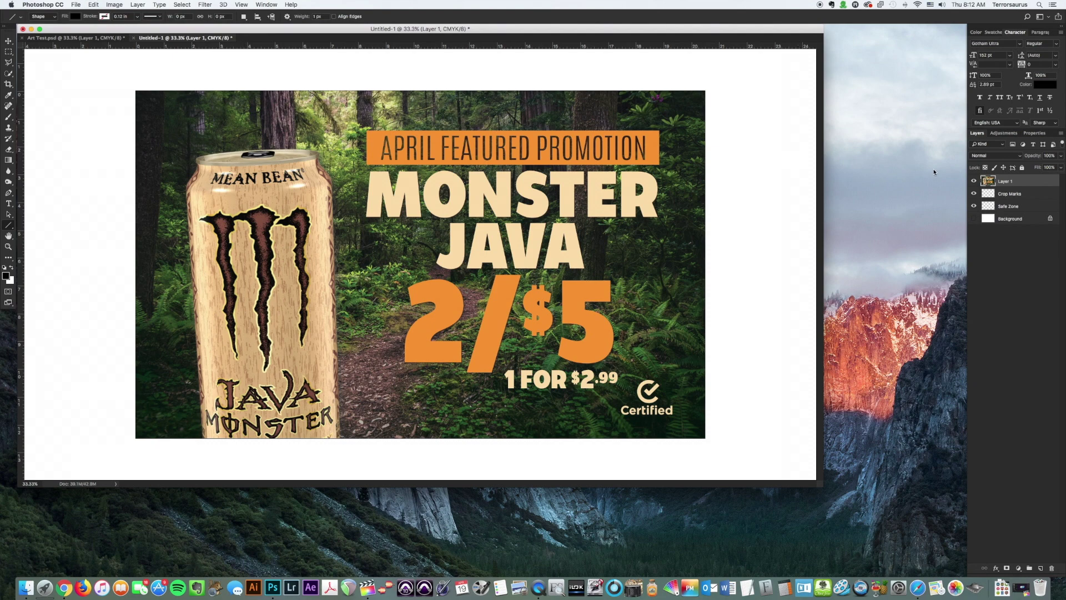
left_click_drag(1013, 182, 1016, 212)
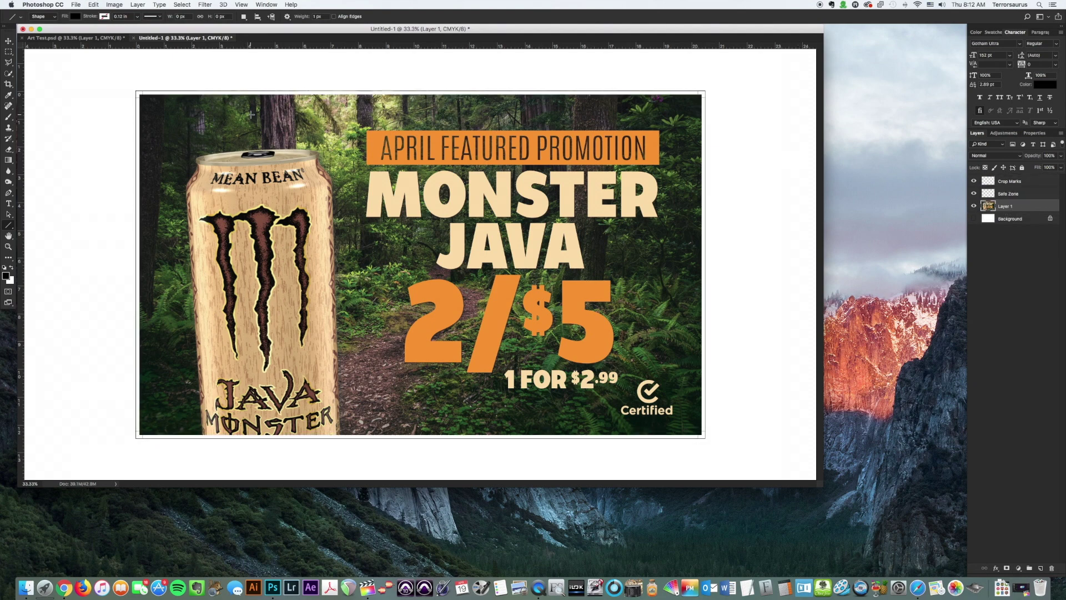
Step: Compare the artwork with the Safe Zone and Crop Marks layers hidden and shown, and inspect the border and corner marks up close
left_click(973, 193)
left_click(974, 181)
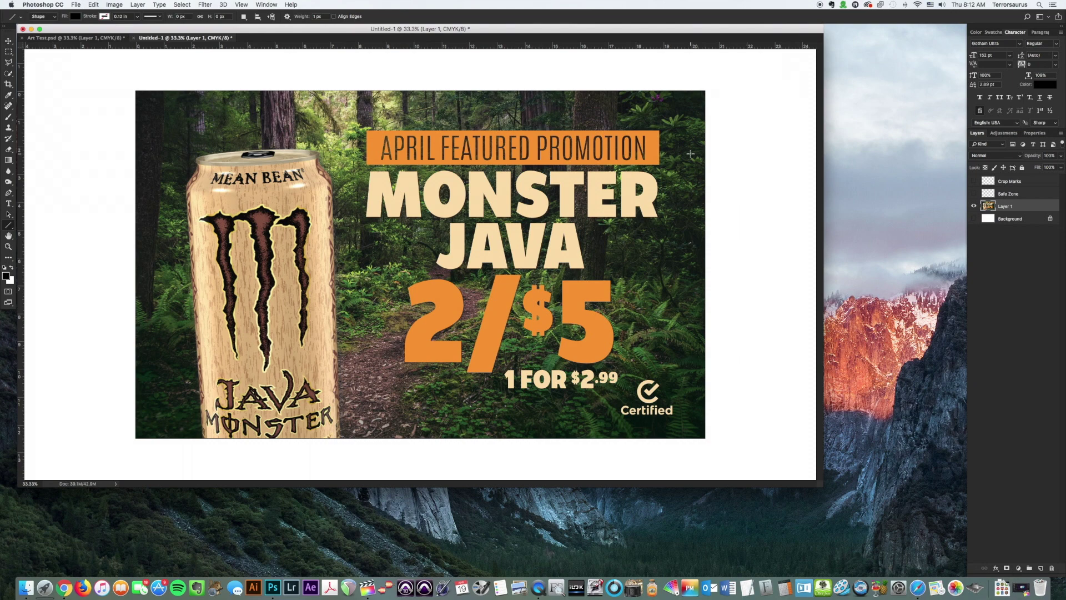
left_click(974, 193)
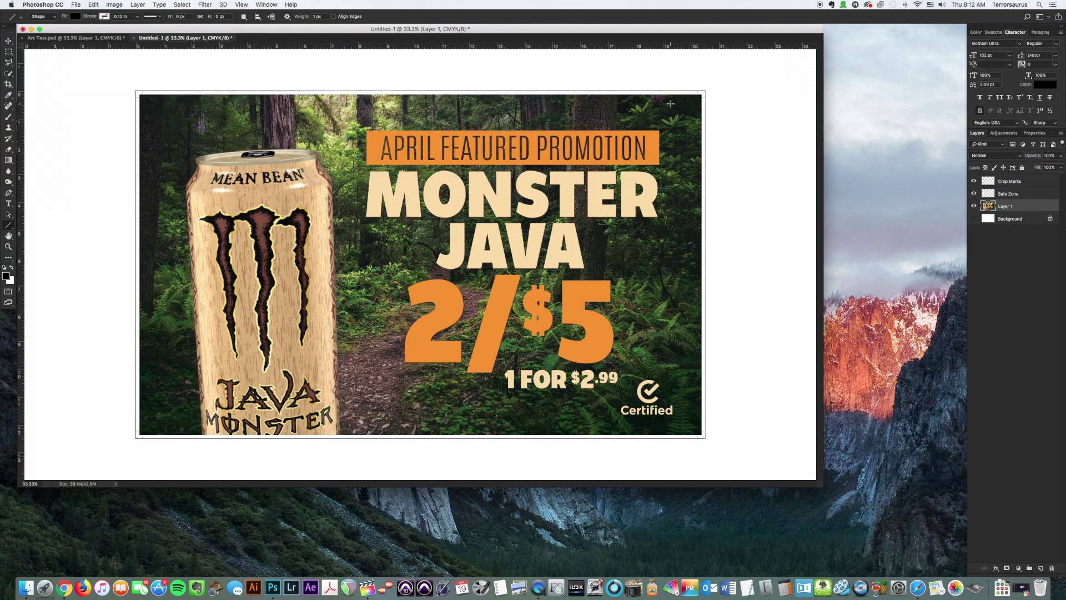
key("super+plus")
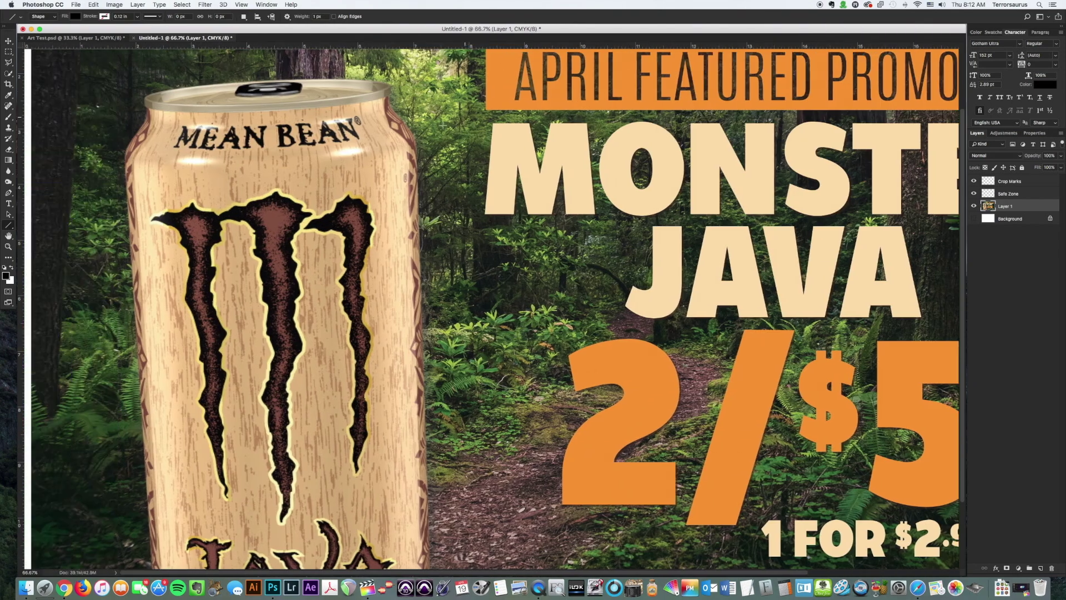
scroll(443, 125, "up", 3)
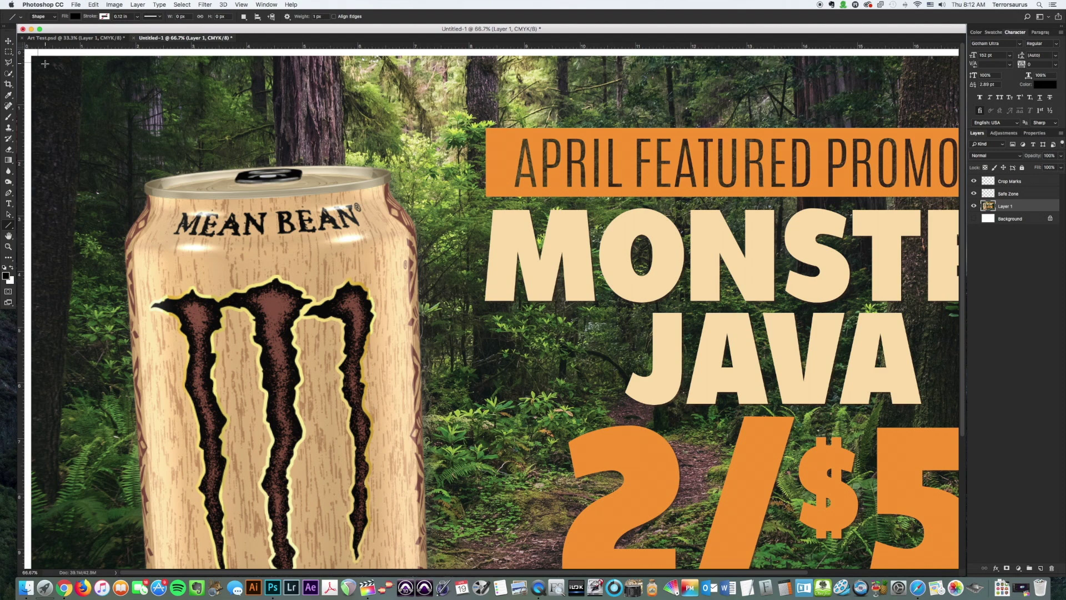
key("super+minus")
key("super+minus")
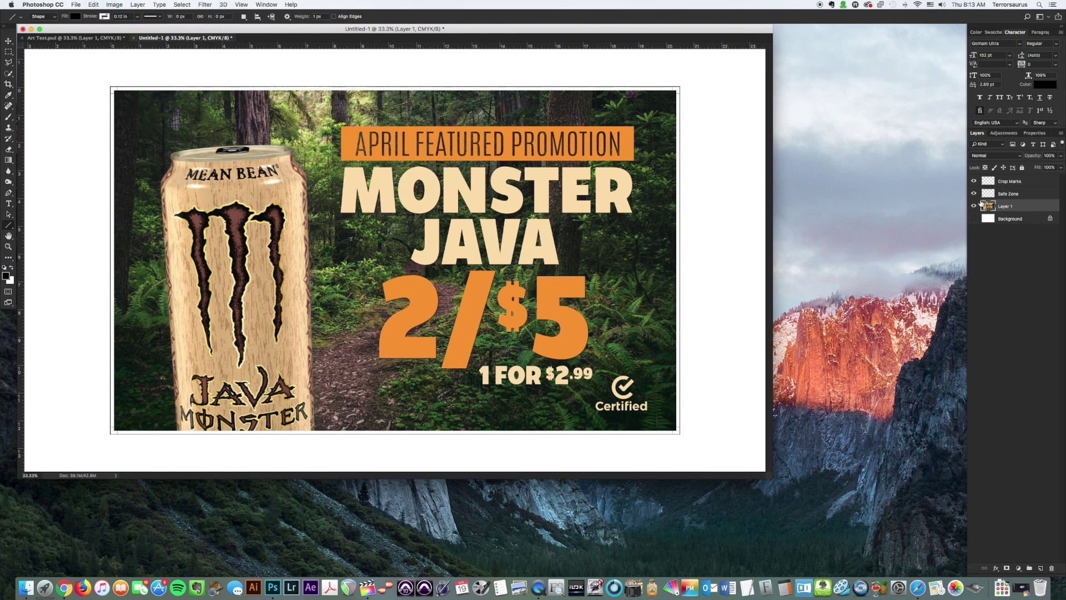
left_click_drag(771, 478, 882, 520)
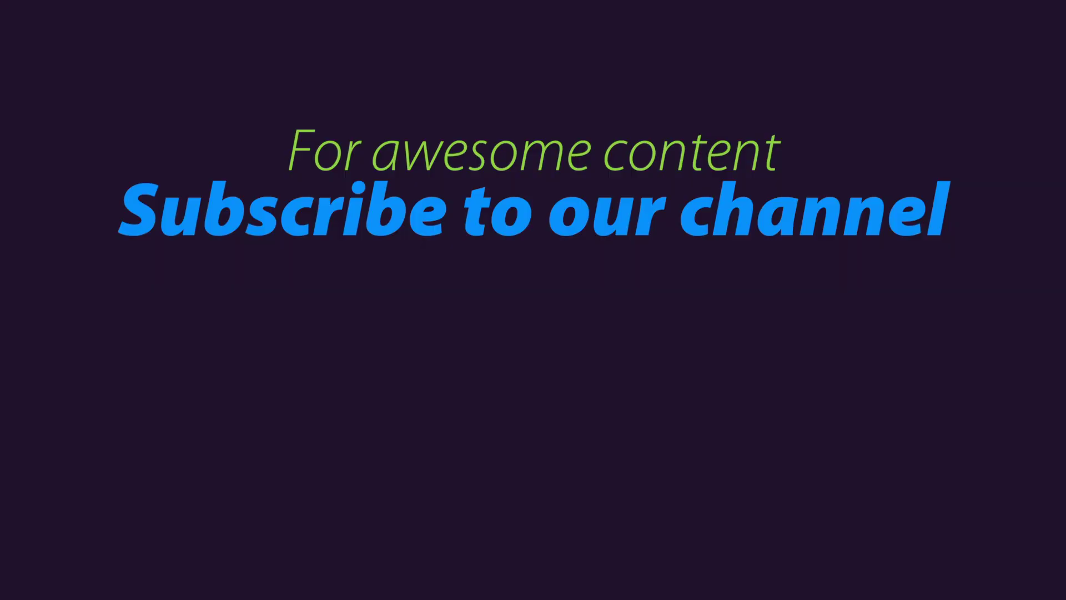